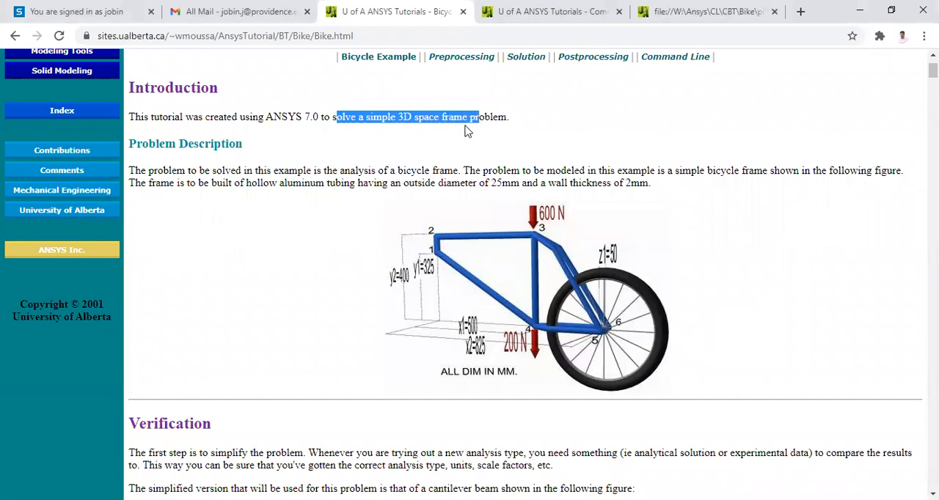
Review the bicycle frame problem description, including the analysis type, hollow aluminum tubing, outside diameter and wall thickness.
{"action": "left_click", "coordinate": [493, 119]}
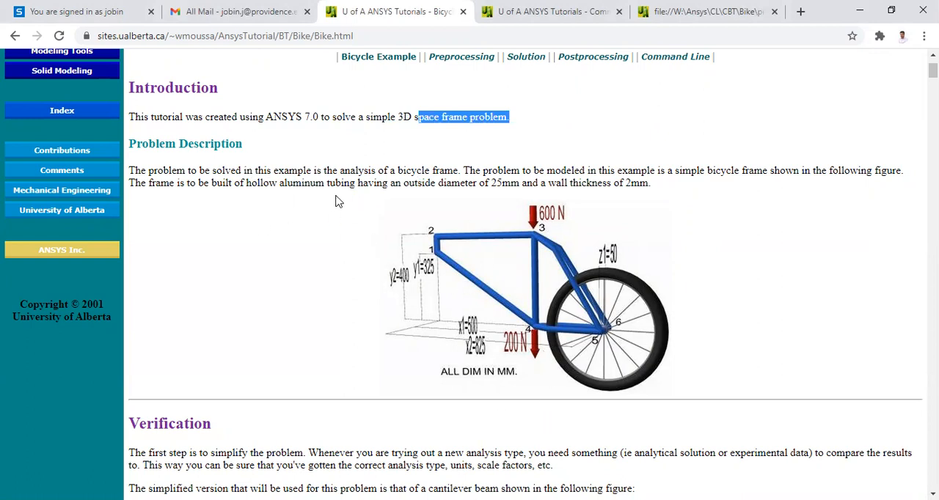
{"action": "left_click_drag", "start_coordinate": [245, 165], "coordinate": [454, 169]}
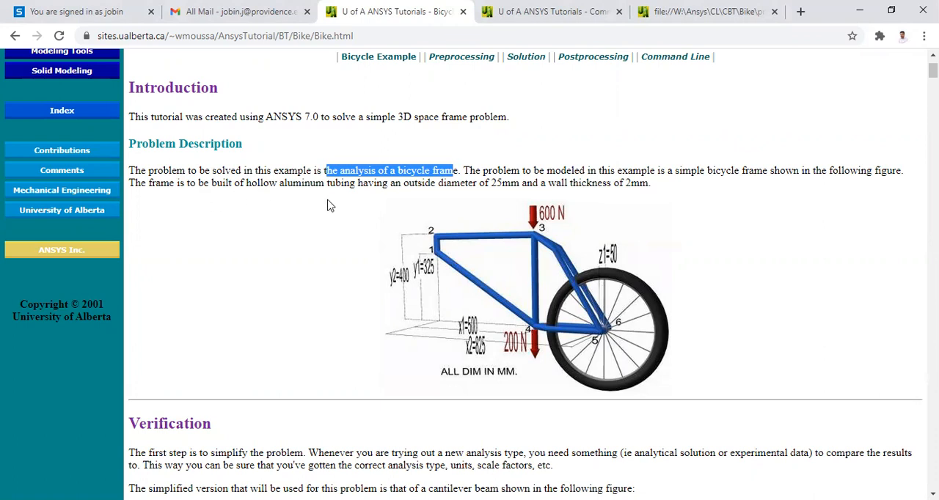
{"action": "left_click_drag", "start_coordinate": [283, 185], "coordinate": [647, 183]}
{"action": "left_click", "coordinate": [506, 196]}
{"action": "left_click", "coordinate": [499, 187]}
{"action": "left_click", "coordinate": [597, 195]}
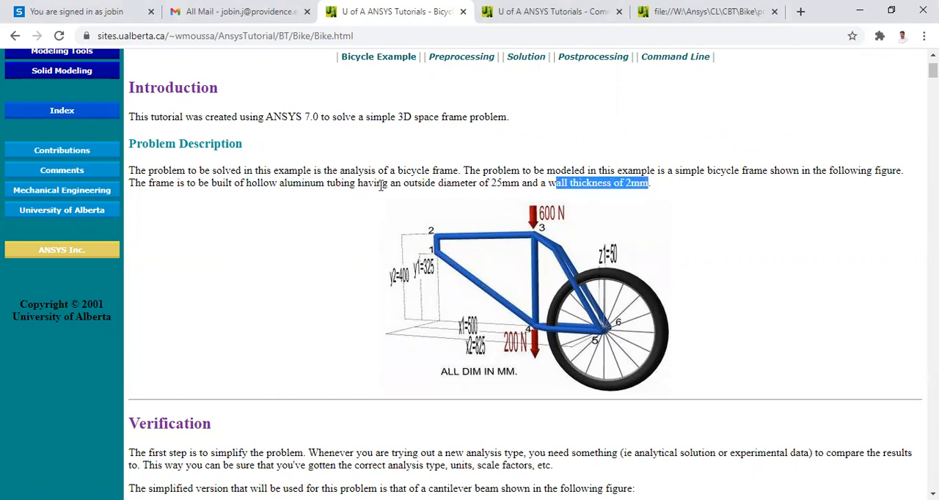
{"action": "left_click_drag", "start_coordinate": [187, 184], "coordinate": [511, 185]}
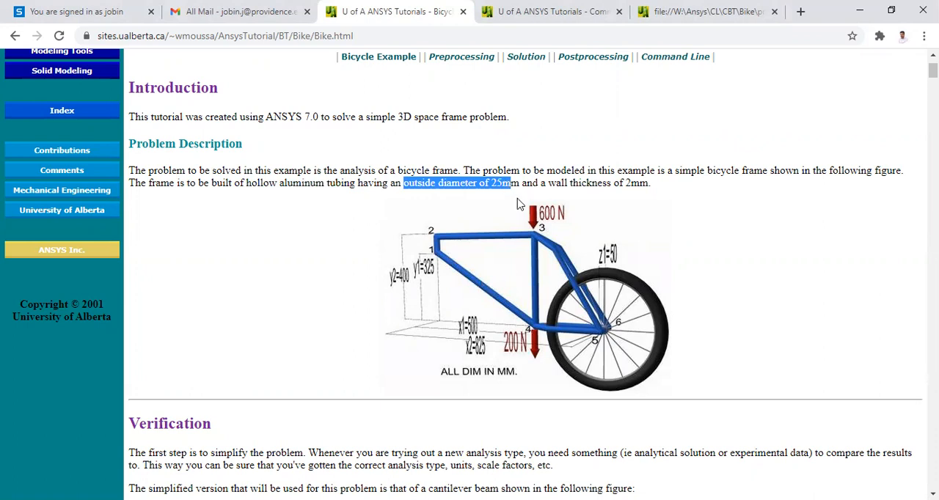
{"action": "left_click_drag", "start_coordinate": [561, 184], "coordinate": [637, 194]}
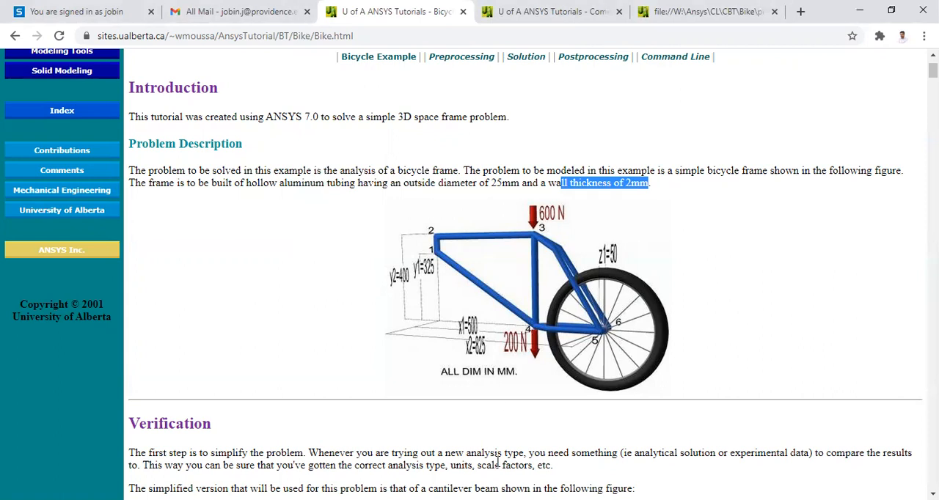
Switch to ANSYS Mechanical and set the analysis title to "bicycle frame".
{"action": "key", "text": "alt+Tab"}
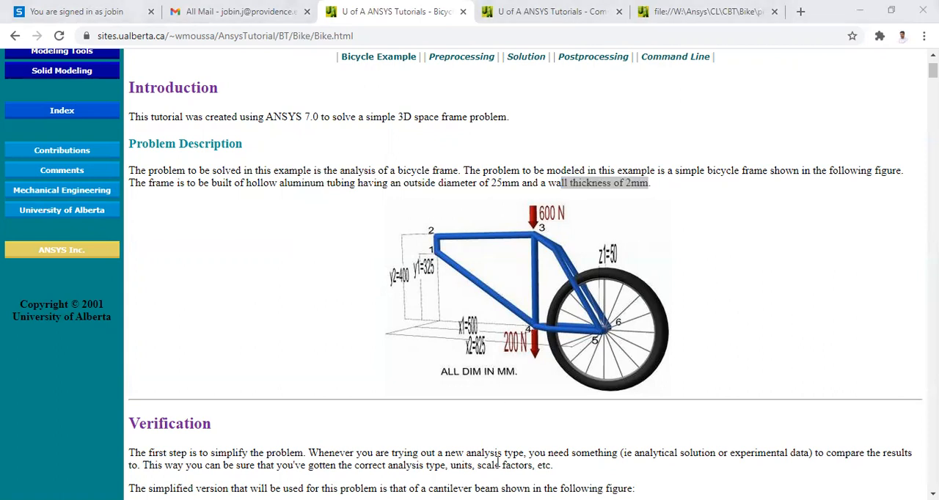
{"action": "key", "text": "alt+Tab"}
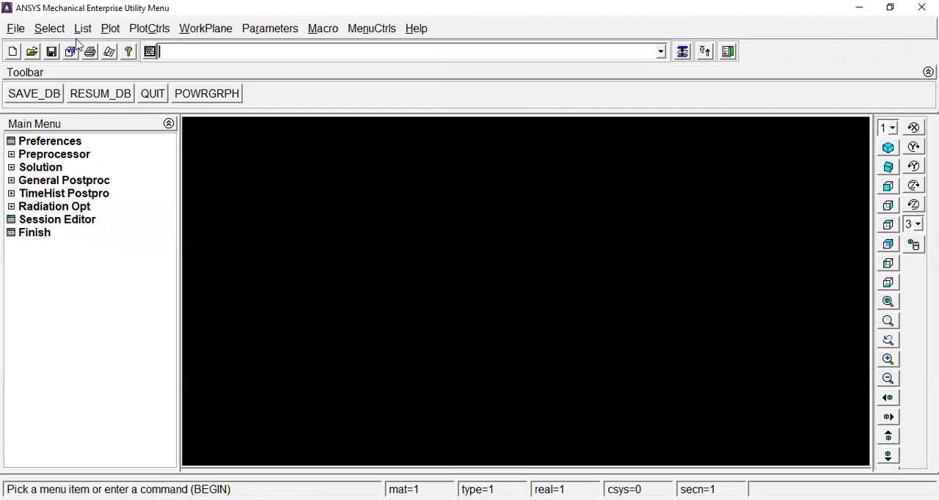
{"action": "left_click", "coordinate": [48, 29]}
{"action": "mouse_move", "coordinate": [17, 28]}
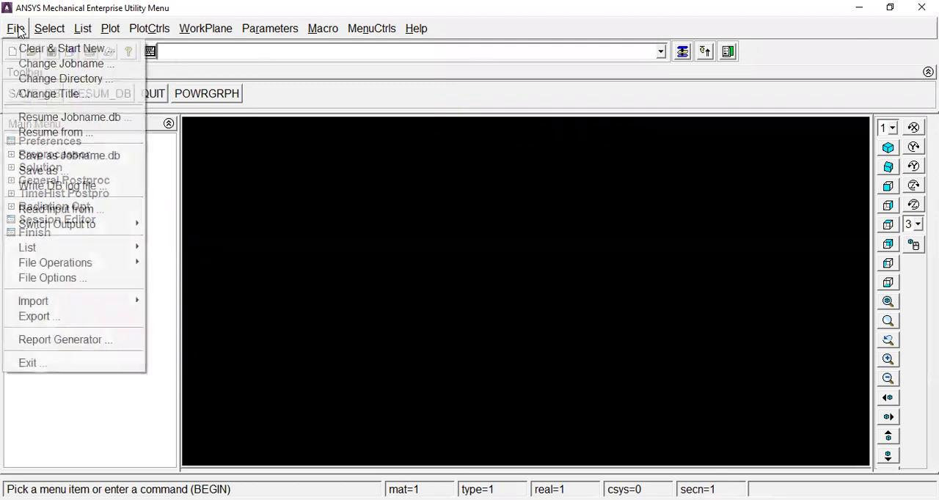
{"action": "left_click", "coordinate": [63, 94]}
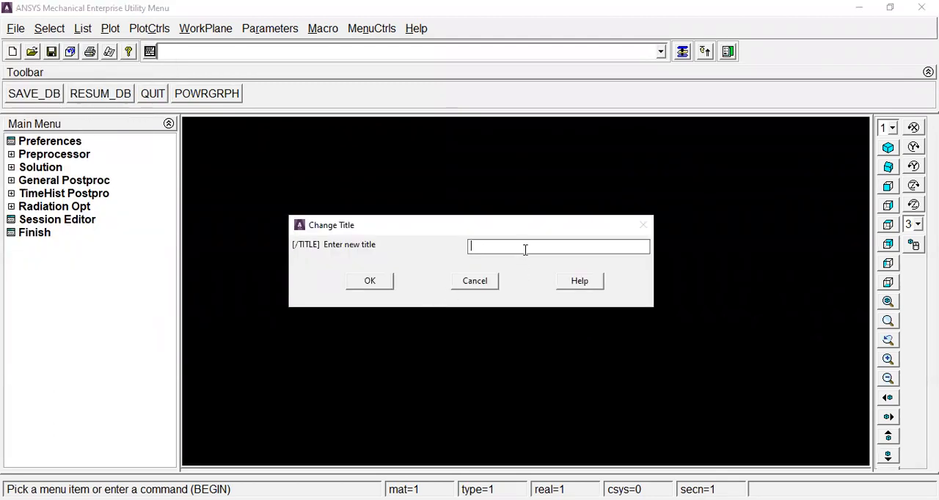
{"action": "type", "text": "bicycle frame"}
{"action": "left_click", "coordinate": [370, 283]}
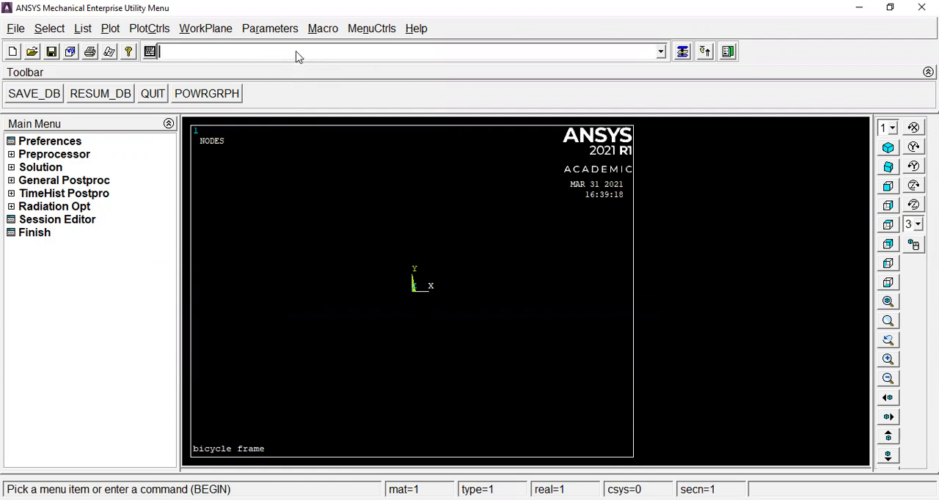
Define the horizontal dimension parameters x1=500 and x2=825 with commands.
{"action": "type", "text": "1"}
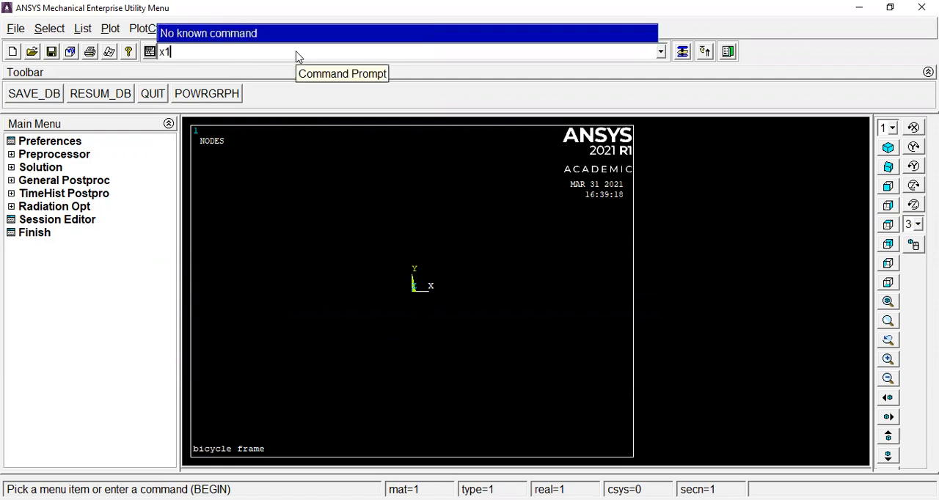
{"action": "type", "text": "=500"}
{"action": "key", "text": "Return"}
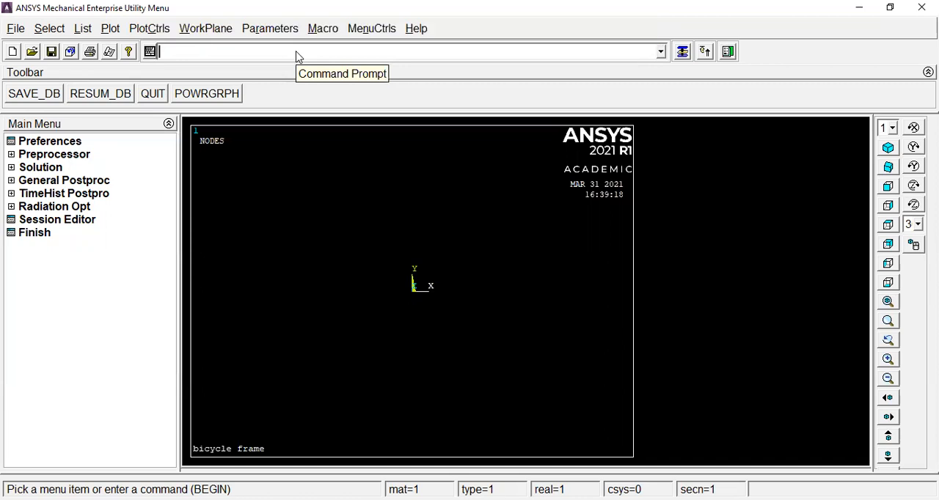
{"action": "type", "text": "x2="}
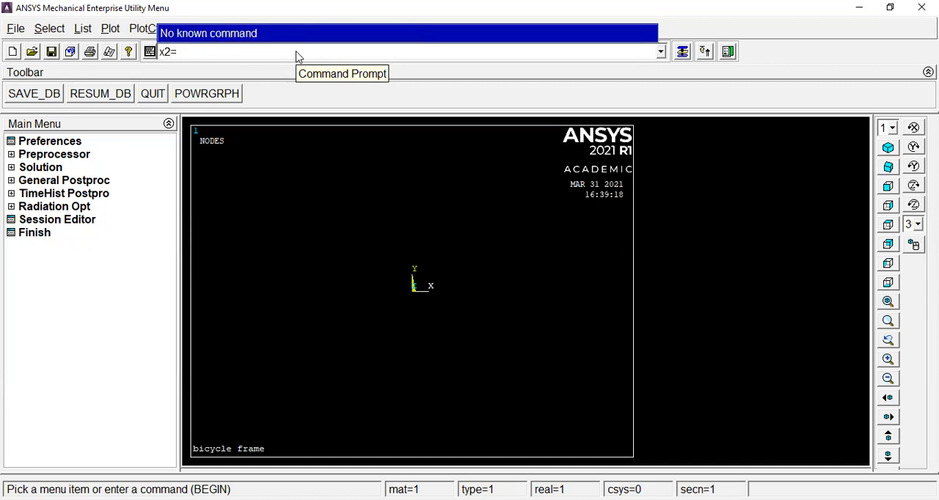
{"action": "type", "text": "825"}
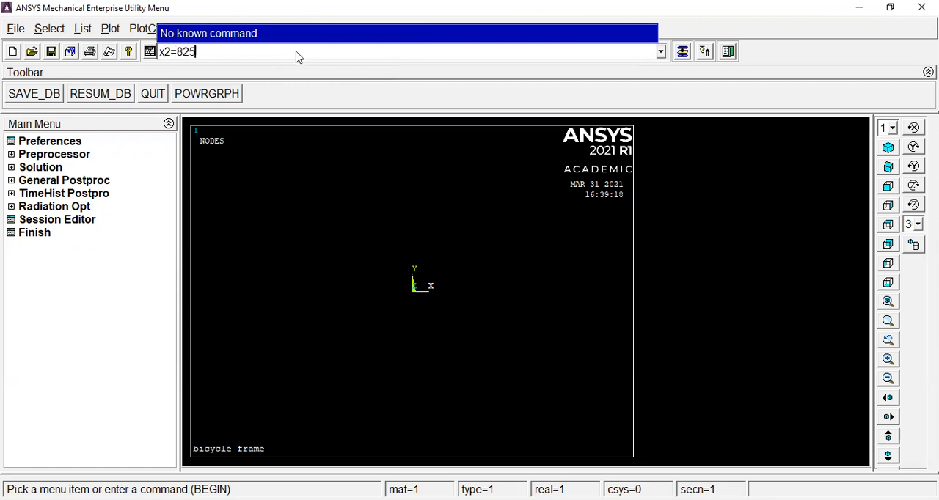
{"action": "key", "text": "Return"}
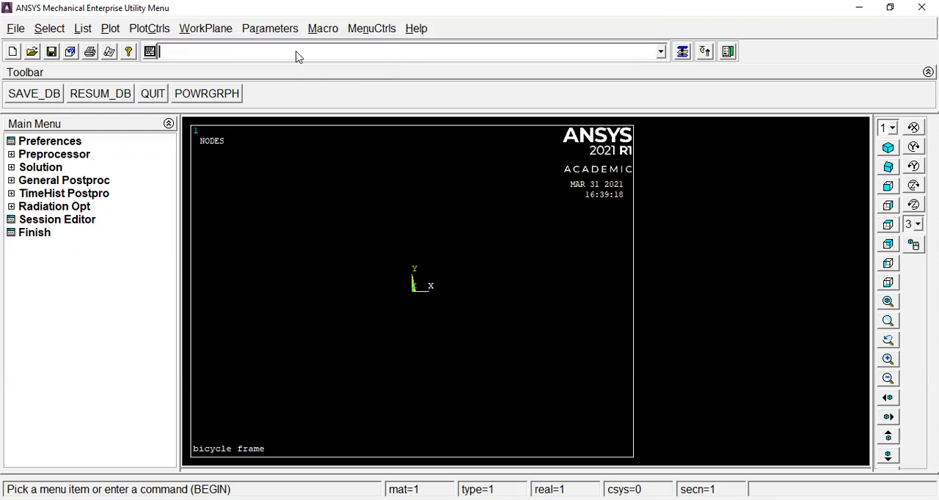
Define the remaining dimension parameters y1=325, y2=400 and z1=50 with commands.
{"action": "type", "text": "y1"}
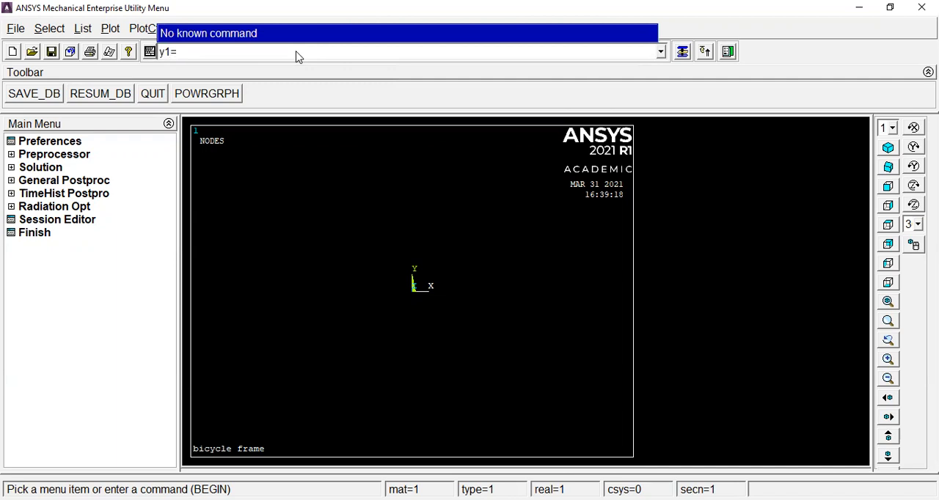
{"action": "type", "text": "=325"}
{"action": "key", "text": "Return"}
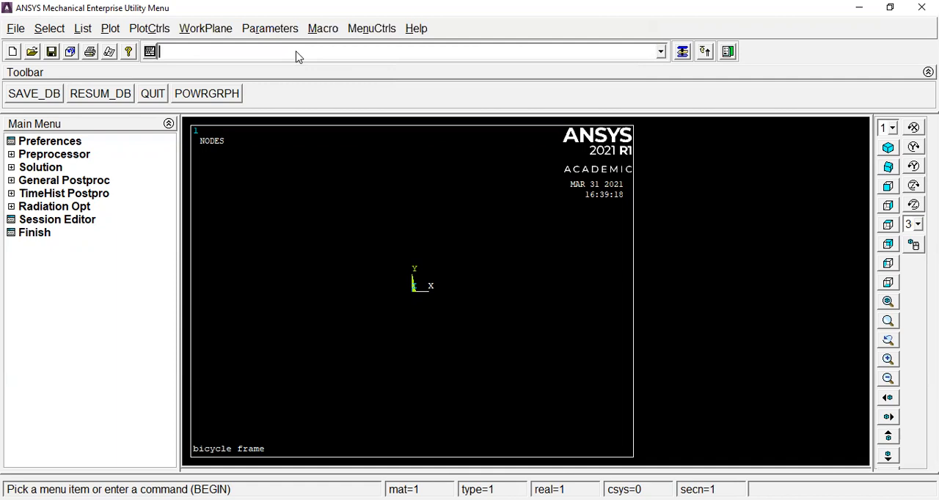
{"action": "type", "text": "y2="}
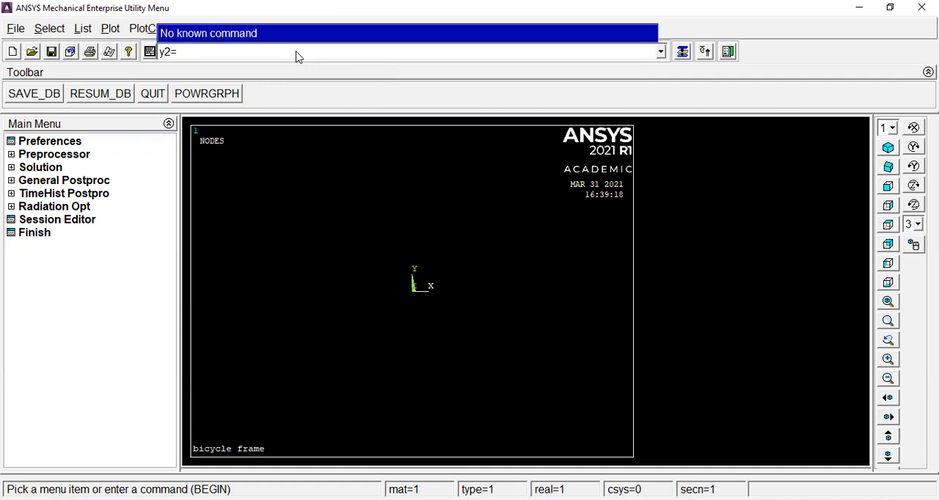
{"action": "type", "text": "400"}
{"action": "key", "text": "Return"}
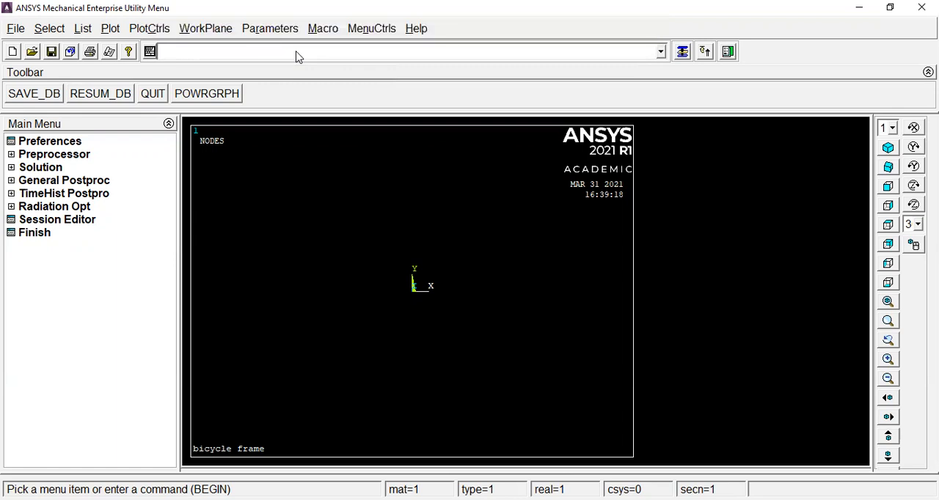
{"action": "type", "text": "z1"}
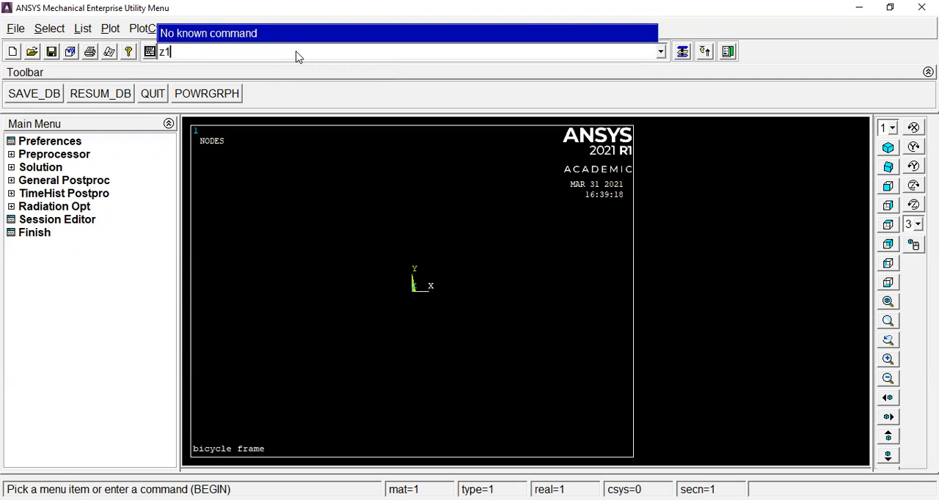
{"action": "type", "text": "=50"}
{"action": "key", "text": "Return"}
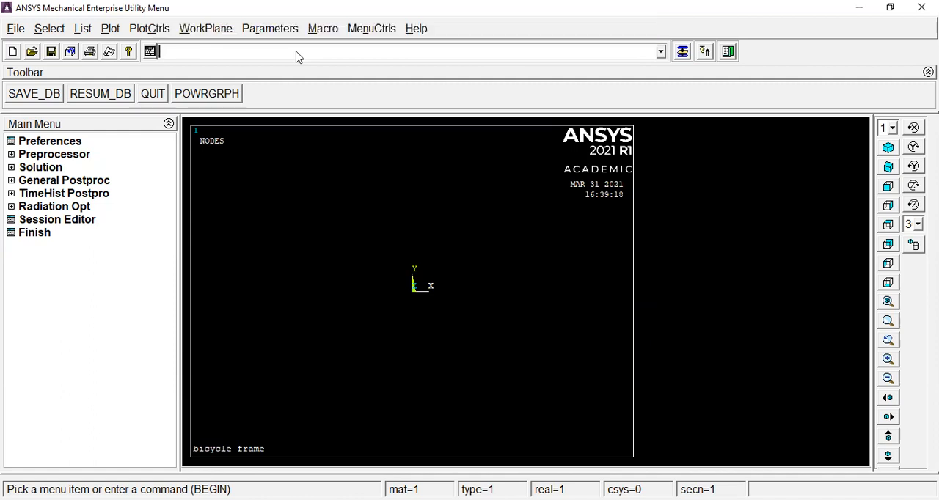
Try to create keypoint 1 at (0, y1, 0) with the command k,1,0,y1,0.
{"action": "type", "text": "k,1,0,"}
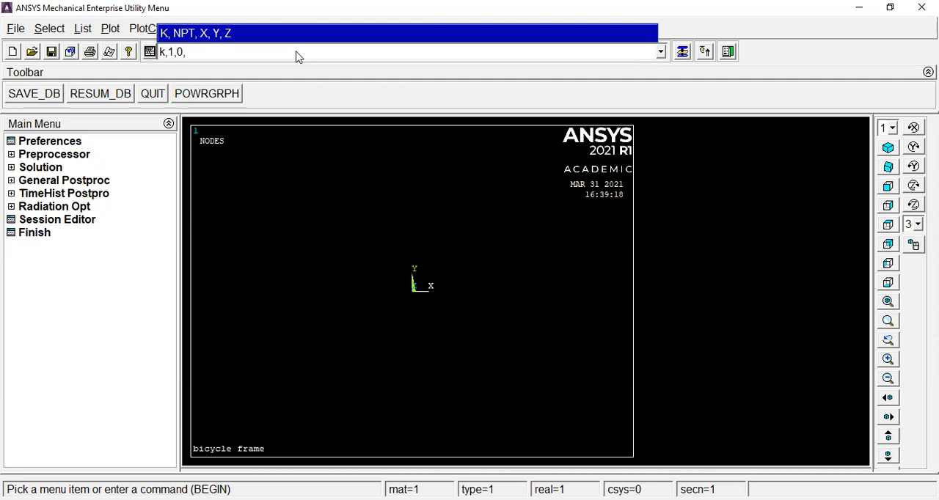
{"action": "type", "text": "y1,0"}
{"action": "key", "text": "Return"}
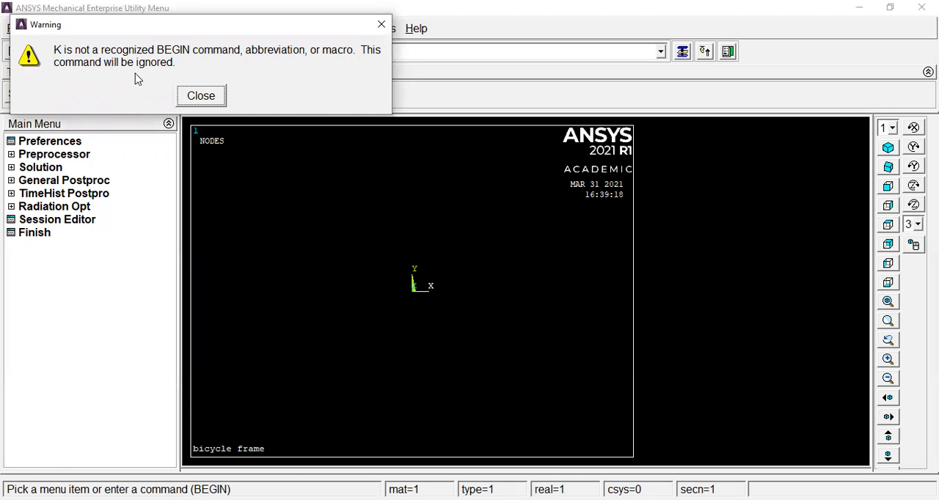
{"action": "left_click", "coordinate": [382, 24]}
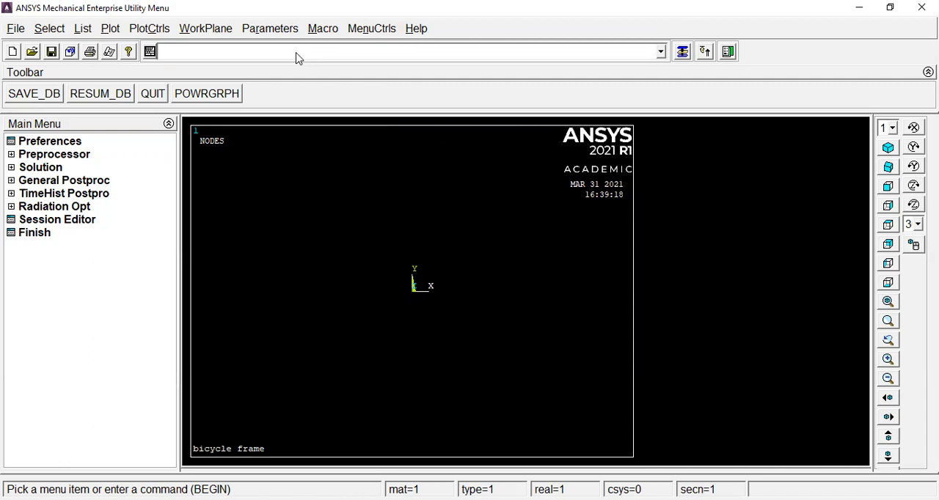
Enter the postprocessor with /post1 and try the keypoint command k,1,0,y1,0 there.
{"action": "type", "text": "/"}
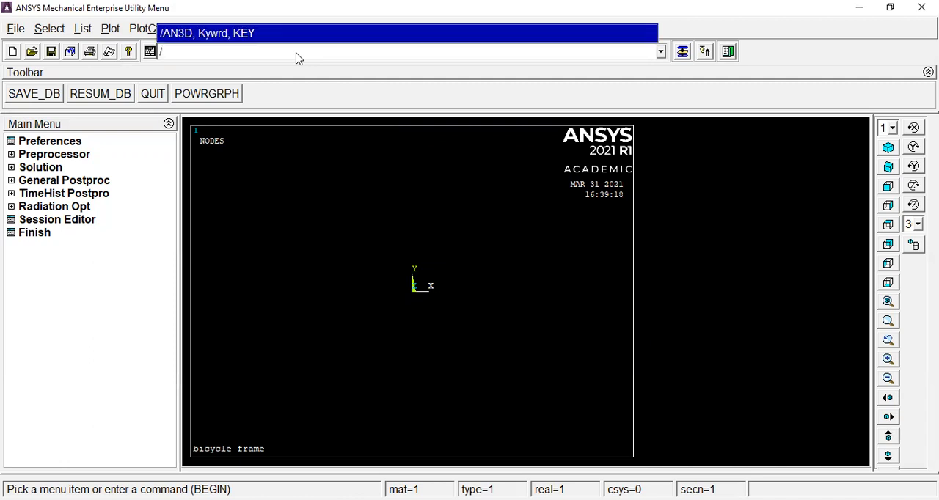
{"action": "type", "text": "post1"}
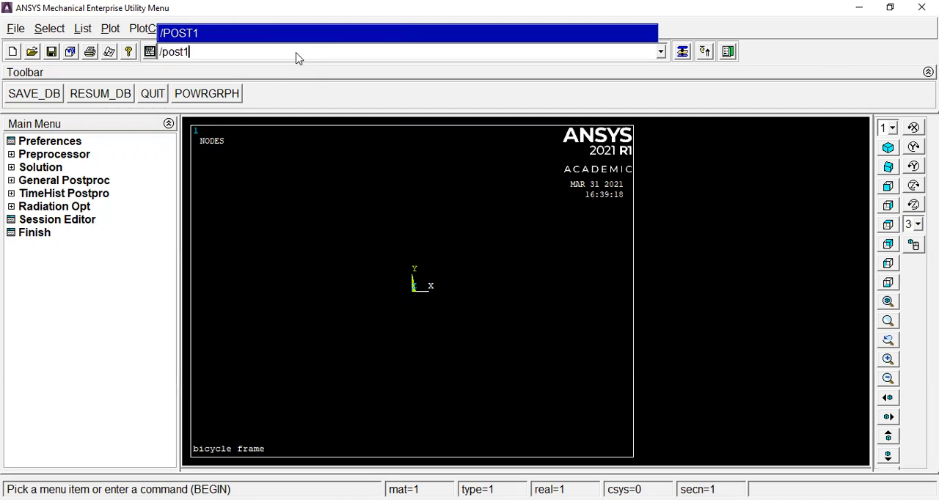
{"action": "key", "text": "Return"}
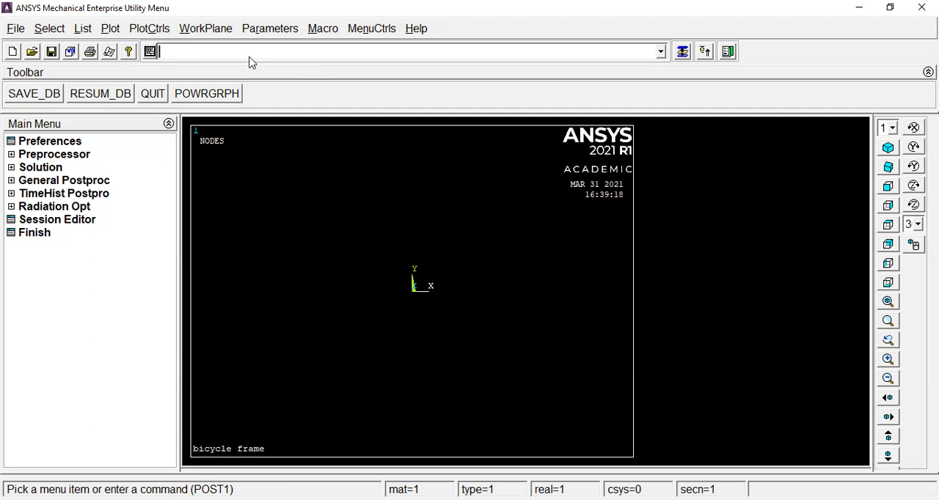
{"action": "type", "text": "k,1,"}
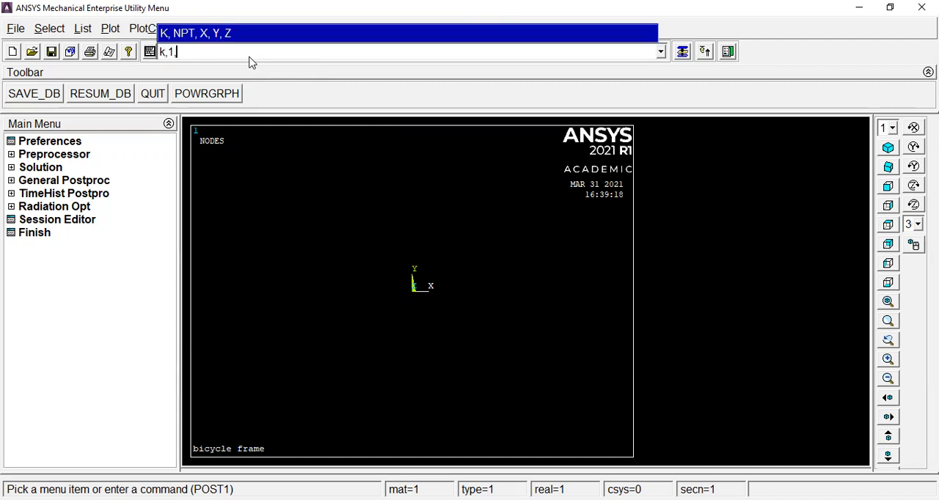
{"action": "type", "text": "0,y1,0"}
{"action": "key", "text": "Return"}
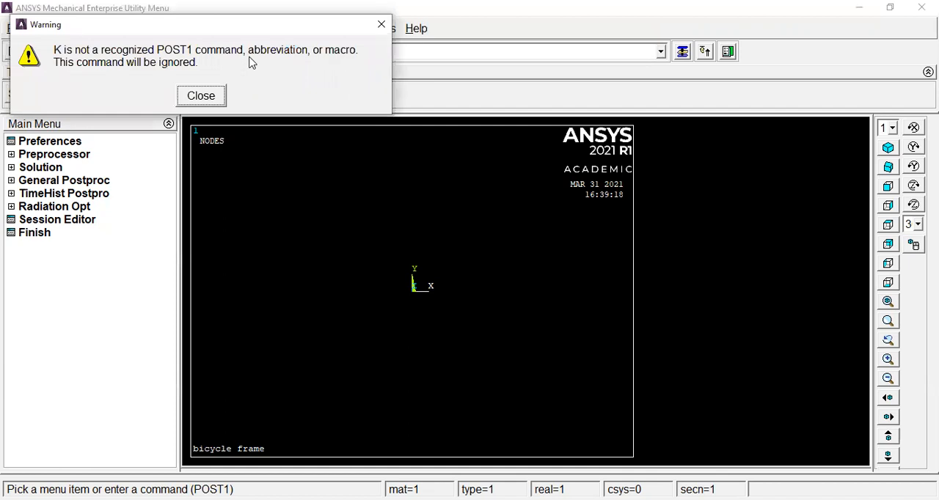
{"action": "left_click", "coordinate": [382, 24]}
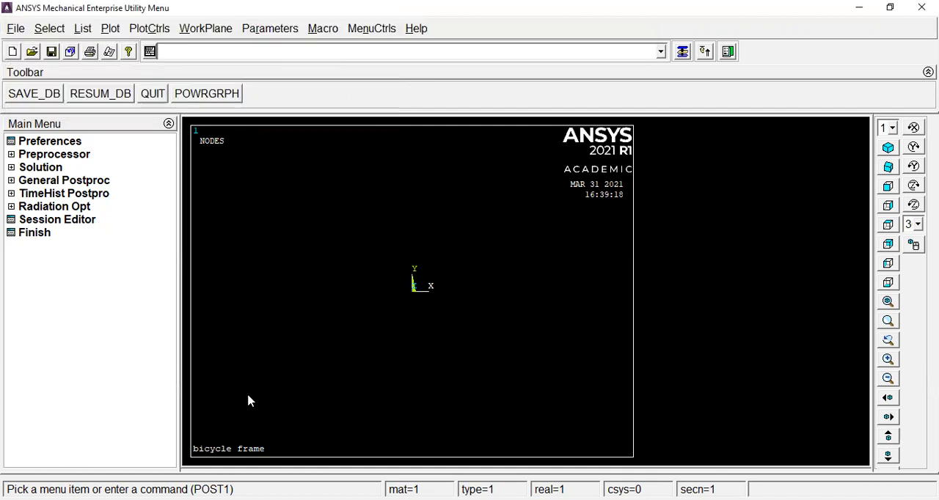
Retry the K keypoint command in uppercase, using the coordinates 0, Y1, 0.
{"action": "left_click", "coordinate": [228, 57]}
{"action": "type", "text": "K"}
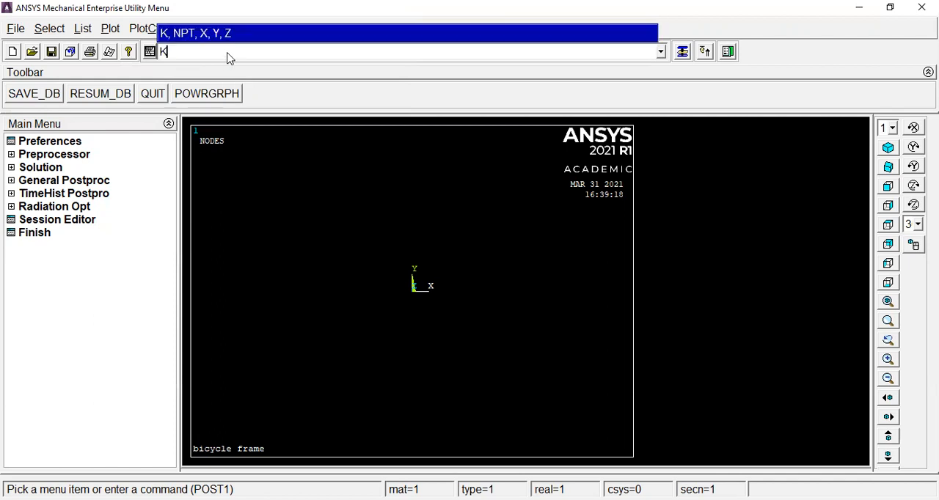
{"action": "type", "text": ",1"}
{"action": "key", "text": "BackSpace"}
{"action": "type", "text": ",0,Y1,0"}
{"action": "key", "text": "Return"}
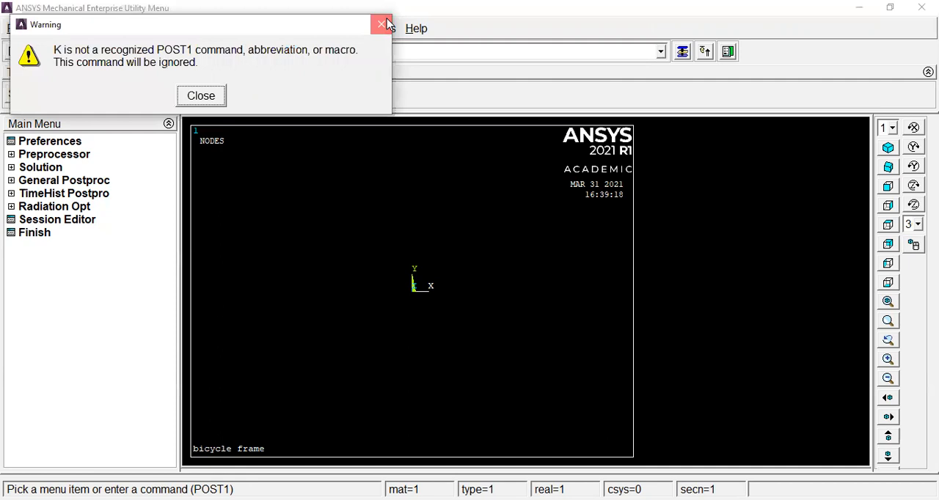
{"action": "left_click", "coordinate": [383, 22]}
Enter the Preprocessor and check the defined element types without adding any.
{"action": "left_click", "coordinate": [47, 155]}
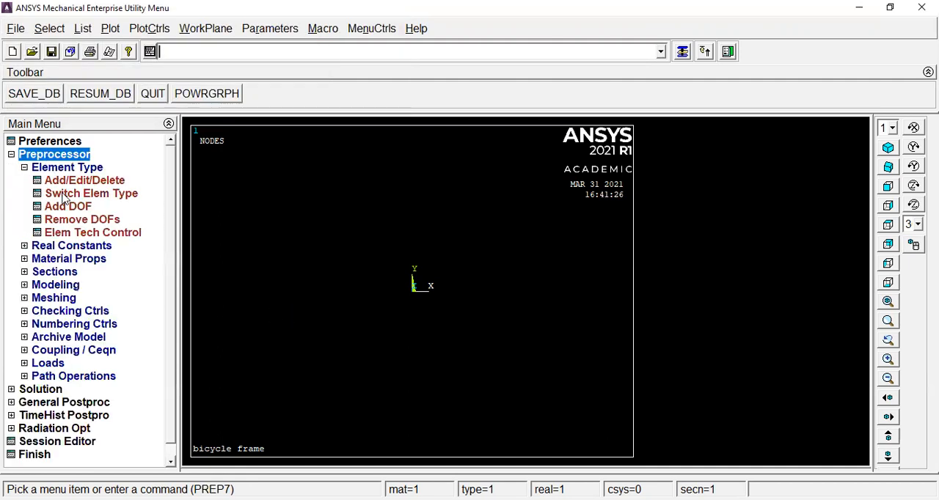
{"action": "left_click", "coordinate": [103, 177]}
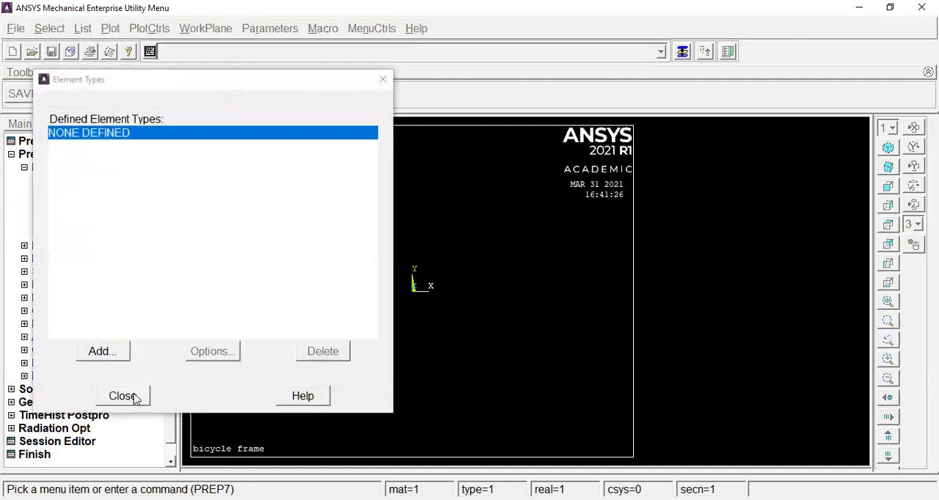
{"action": "left_click", "coordinate": [48, 170]}
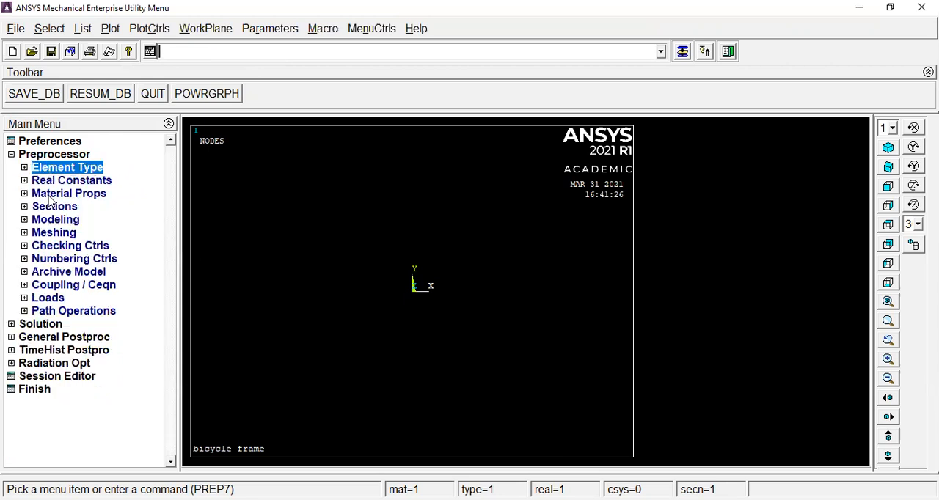
Create keypoint 1 in the active coordinate system at X 0, Y y1, Z 0.
{"action": "left_click", "coordinate": [52, 219]}
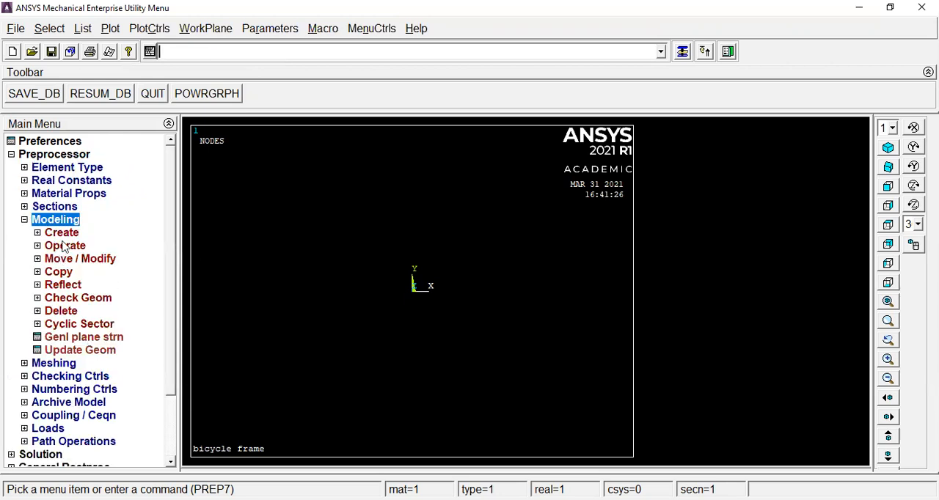
{"action": "left_click", "coordinate": [62, 233]}
{"action": "left_click", "coordinate": [80, 246]}
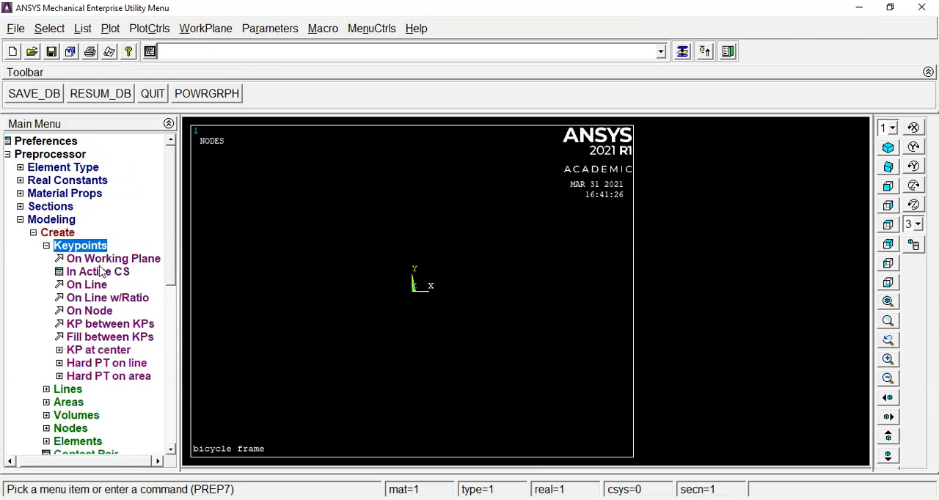
{"action": "left_click", "coordinate": [98, 272]}
{"action": "type", "text": "1"}
{"action": "left_click", "coordinate": [516, 260]}
{"action": "type", "text": "0"}
{"action": "left_click", "coordinate": [585, 263]}
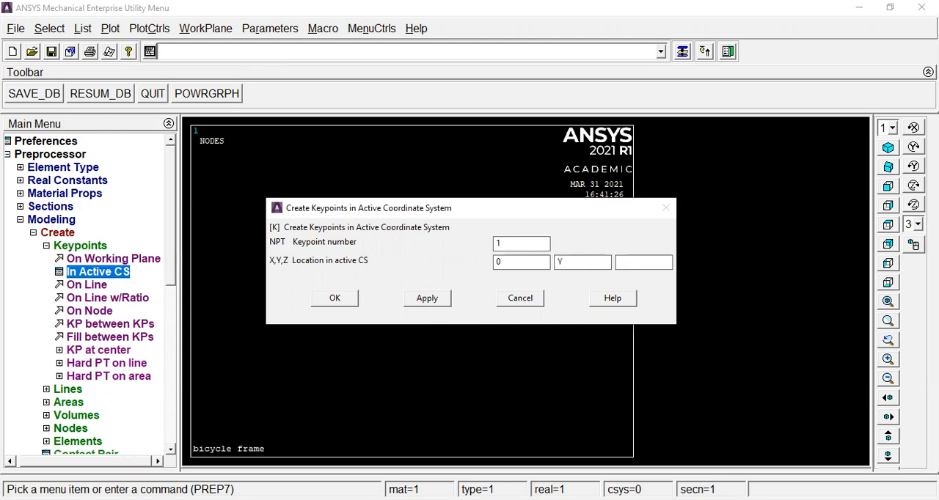
{"action": "type", "text": "Y"}
{"action": "left_click_drag", "start_coordinate": [633, 261], "coordinate": [577, 266]}
{"action": "key", "text": "ctrl+c"}
{"action": "key", "text": "BackSpace"}
{"action": "key", "text": "ctrl+v"}
{"action": "left_click", "coordinate": [648, 261]}
{"action": "left_click_drag", "start_coordinate": [578, 262], "coordinate": [501, 260]}
{"action": "type", "text": "y1"}
{"action": "left_click", "coordinate": [628, 258]}
{"action": "type", "text": "0"}
{"action": "left_click", "coordinate": [345, 297]}
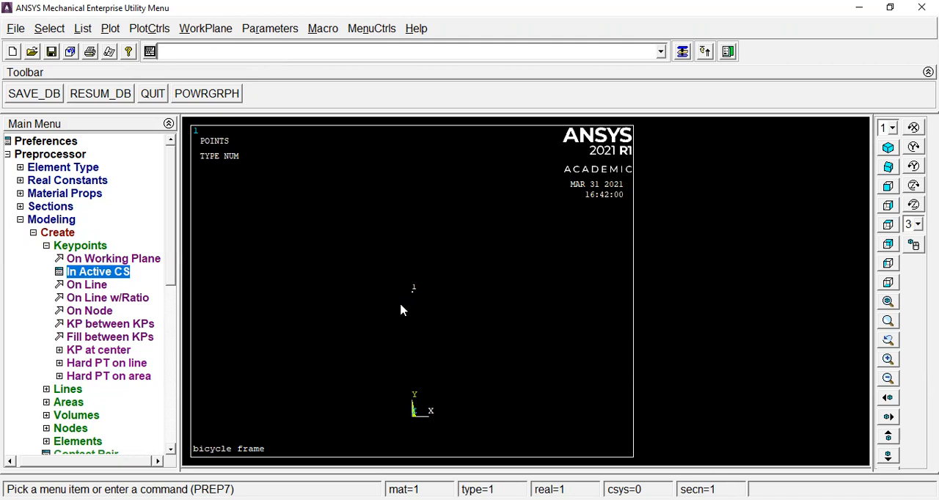
Create keypoint 2 in the active coordinate system at 0, y2, 0.
{"action": "left_click", "coordinate": [103, 273]}
{"action": "type", "text": "2"}
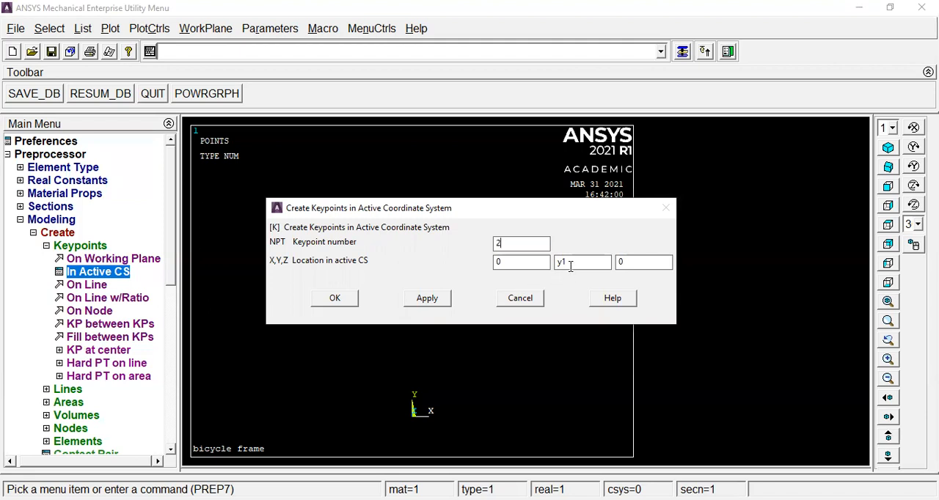
{"action": "left_click_drag", "start_coordinate": [574, 264], "coordinate": [560, 263]}
{"action": "type", "text": "2"}
{"action": "left_click", "coordinate": [427, 301]}
Create keypoint 3 in the active coordinate system at x1, y2, 0.
{"action": "left_click_drag", "start_coordinate": [504, 242], "coordinate": [473, 244]}
{"action": "type", "text": "3"}
{"action": "left_click_drag", "start_coordinate": [497, 262], "coordinate": [473, 265]}
{"action": "type", "text": "x1"}
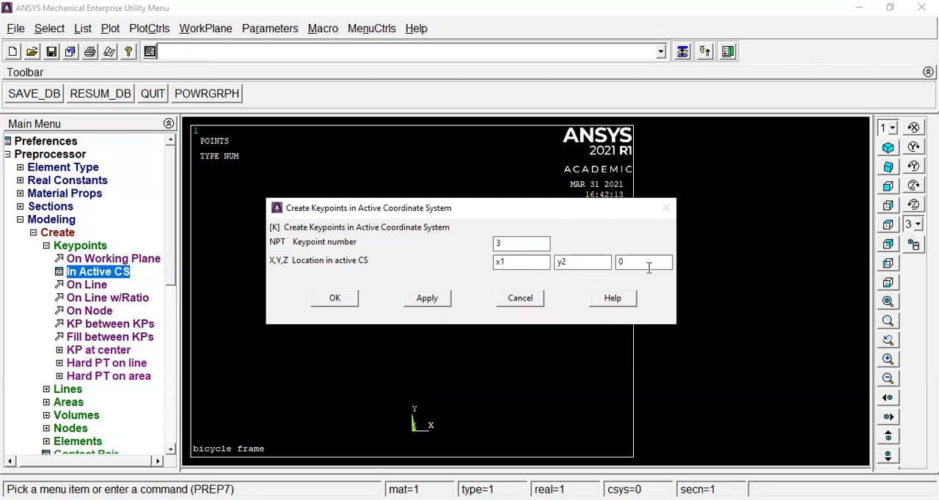
{"action": "left_click", "coordinate": [428, 300]}
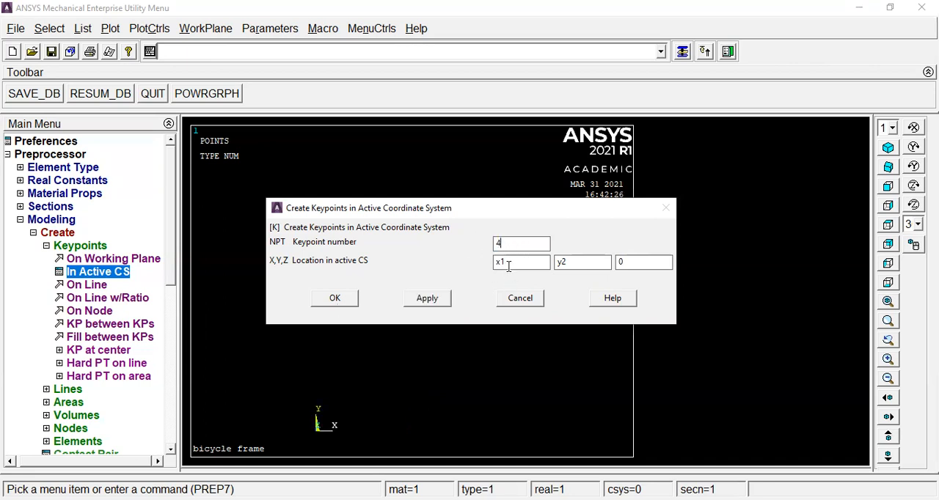
Create keypoint 4 in the active coordinate system at x1, 0, 0.
{"action": "key", "text": "Tab"}
{"action": "type", "text": "0"}
{"action": "left_click", "coordinate": [427, 298]}
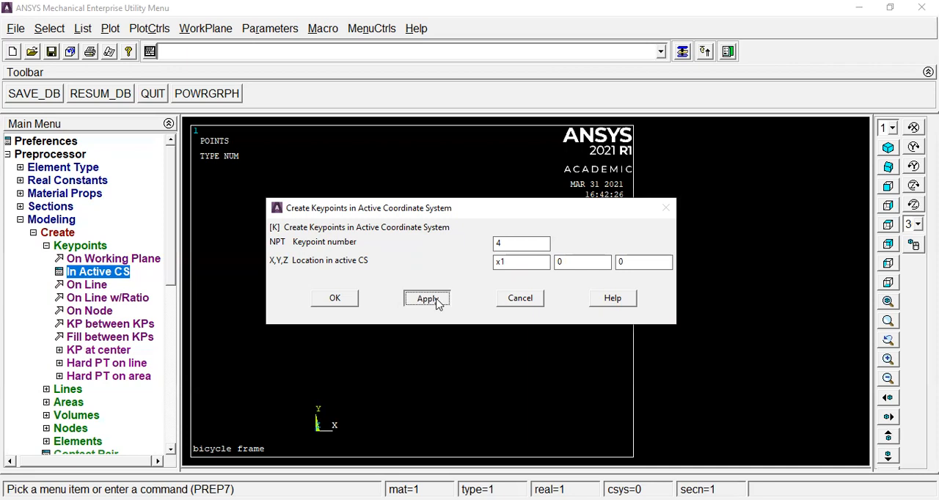
Create keypoint 5 in the active coordinate system at x2, 0, z1.
{"action": "type", "text": "5"}
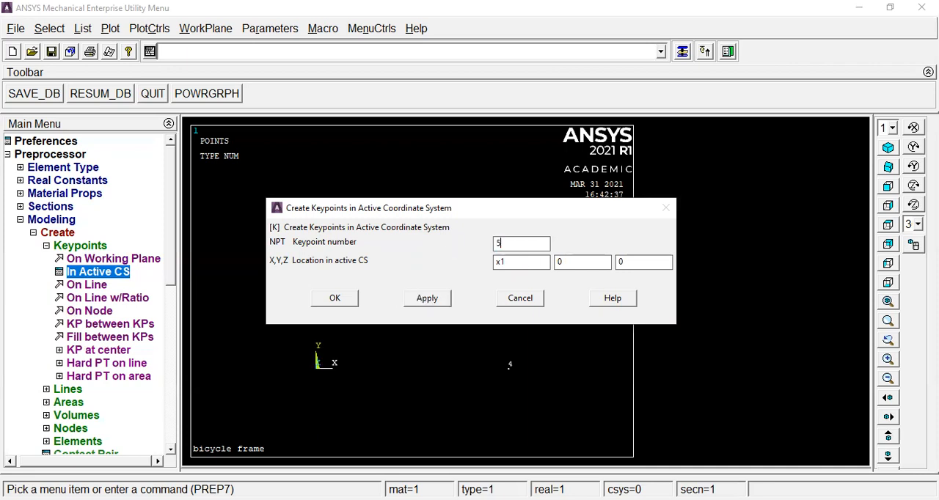
{"action": "double_click", "coordinate": [504, 262]}
{"action": "type", "text": "x2"}
{"action": "double_click", "coordinate": [619, 262]}
{"action": "type", "text": "z1"}
{"action": "left_click", "coordinate": [427, 299]}
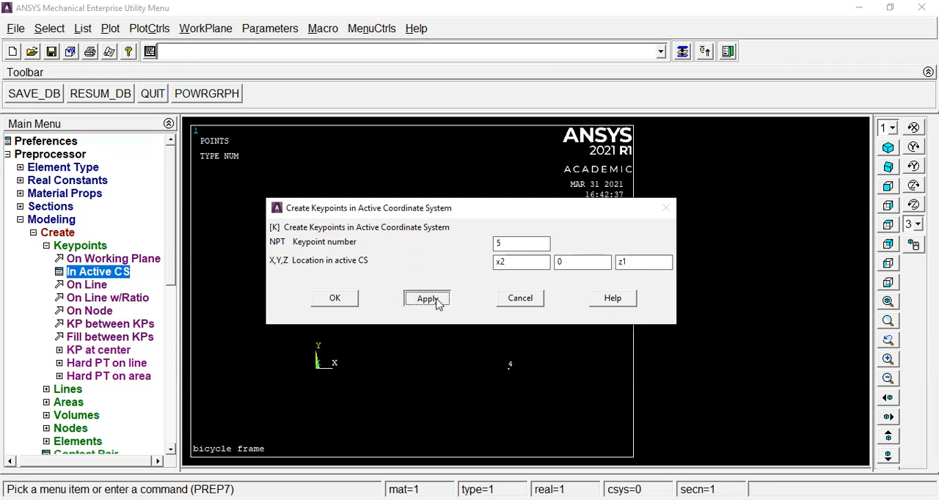
Create keypoint 6 at x2, 0, -z1 and finish creating keypoints.
{"action": "type", "text": "6"}
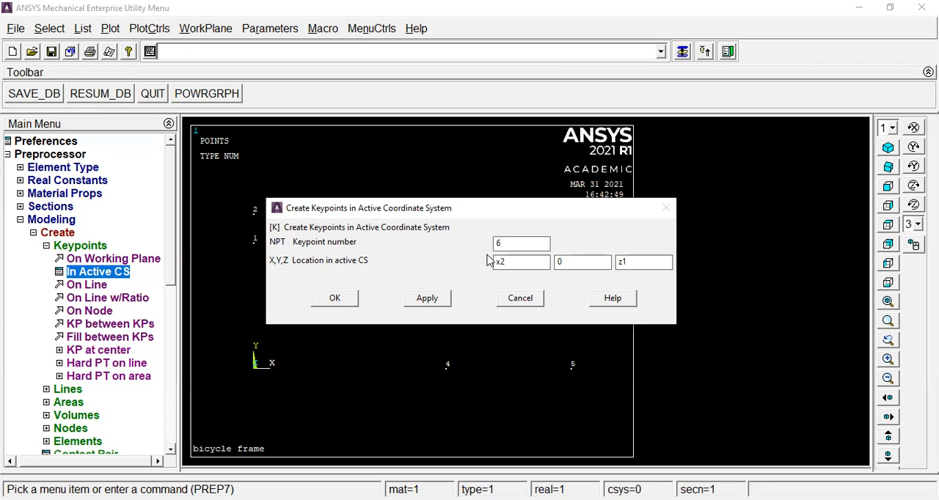
{"action": "left_click", "coordinate": [618, 262]}
{"action": "type", "text": "-"}
{"action": "left_click", "coordinate": [334, 301]}
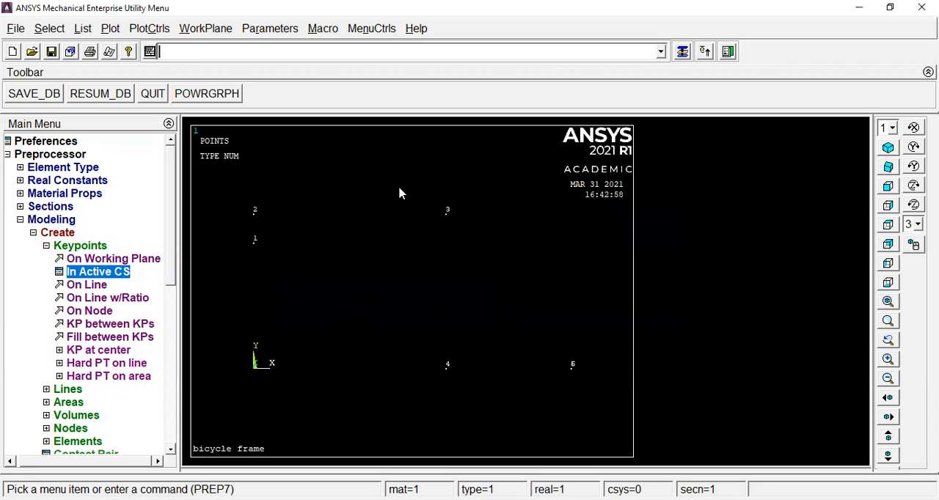
Show the keypoints in isometric view and list their coordinates only, closing the listing after checking it.
{"action": "left_click", "coordinate": [889, 149]}
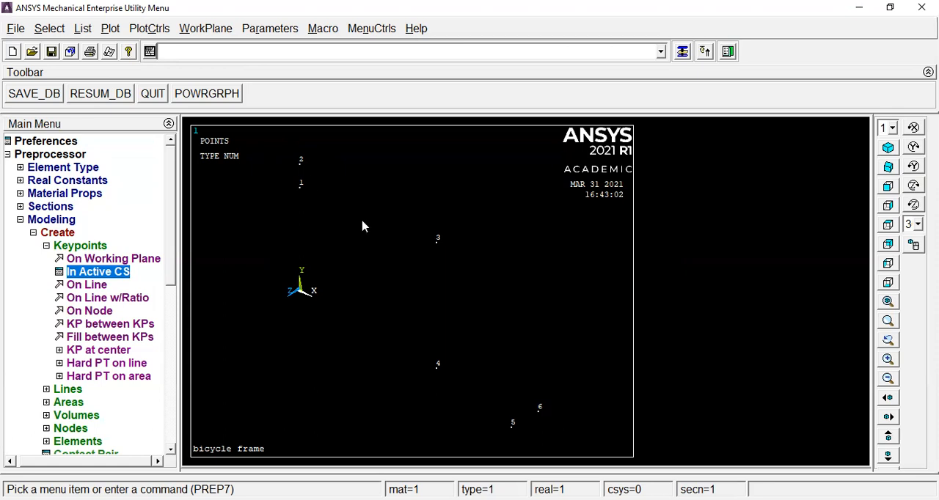
{"action": "left_click", "coordinate": [83, 29]}
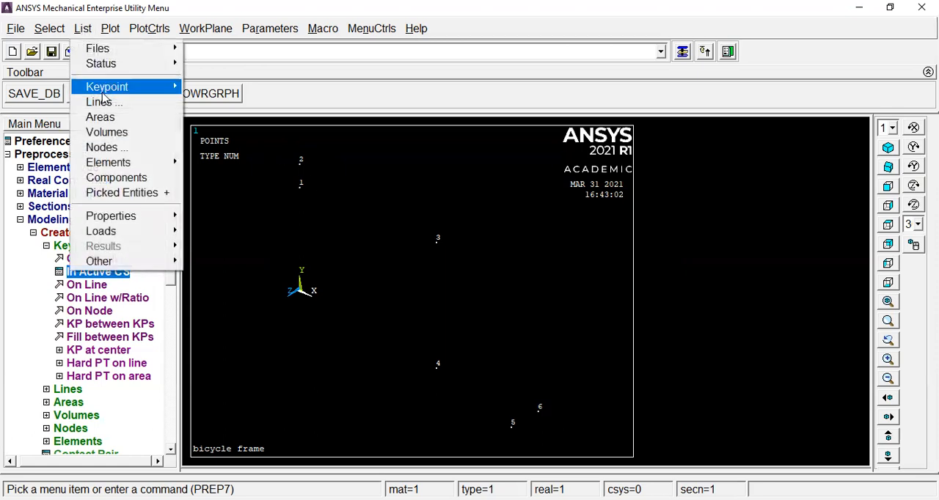
{"action": "mouse_move", "coordinate": [103, 86]}
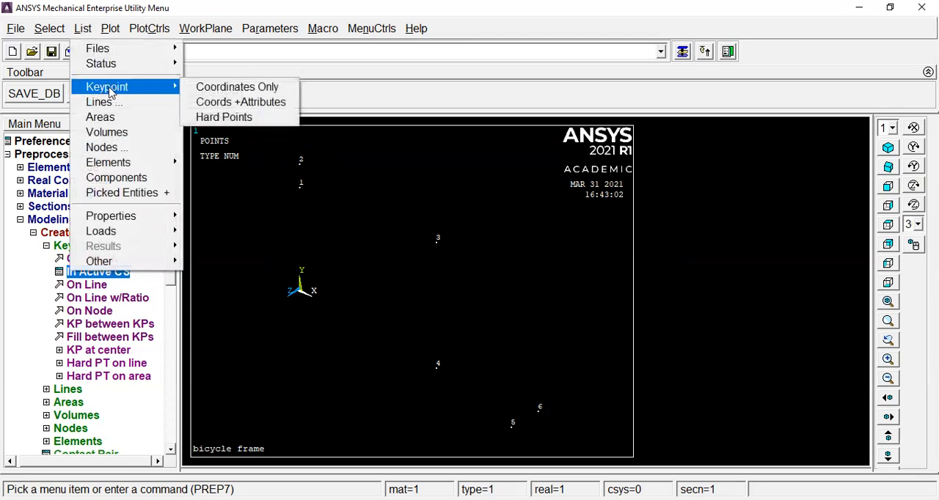
{"action": "left_click", "coordinate": [222, 87]}
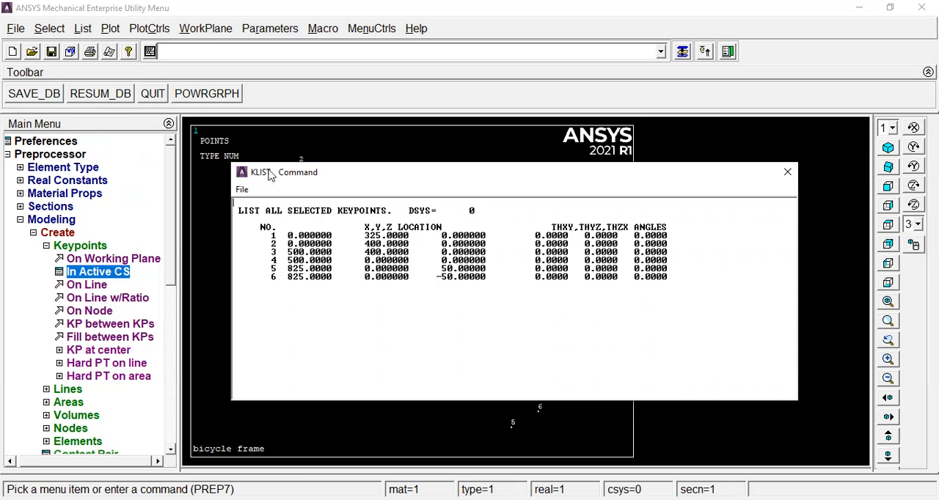
{"action": "left_click", "coordinate": [787, 172]}
List all keypoints with the klist command and close the listing after reviewing it.
{"action": "type", "text": "k"}
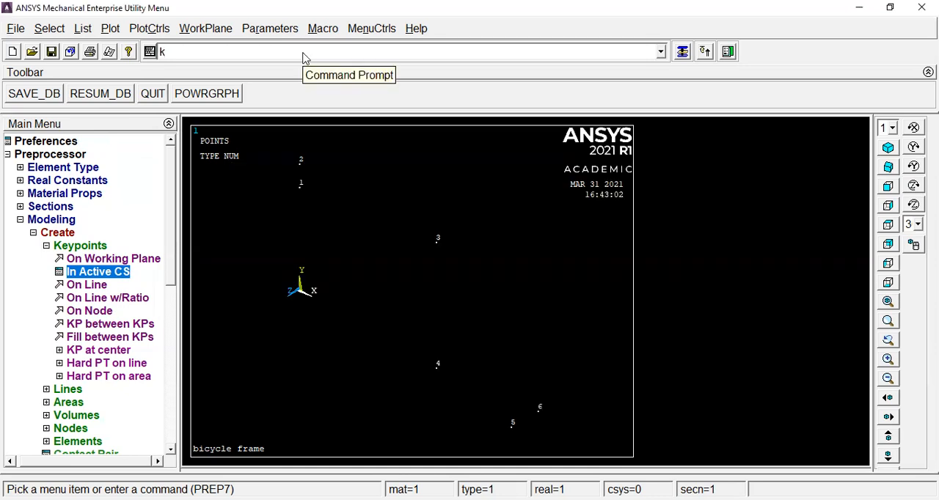
{"action": "type", "text": "list"}
{"action": "key", "text": "Return"}
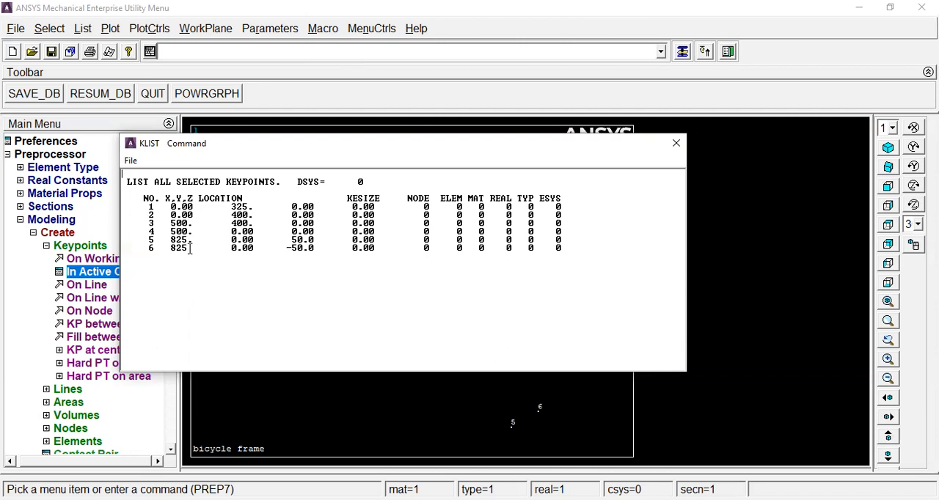
{"action": "left_click", "coordinate": [675, 147]}
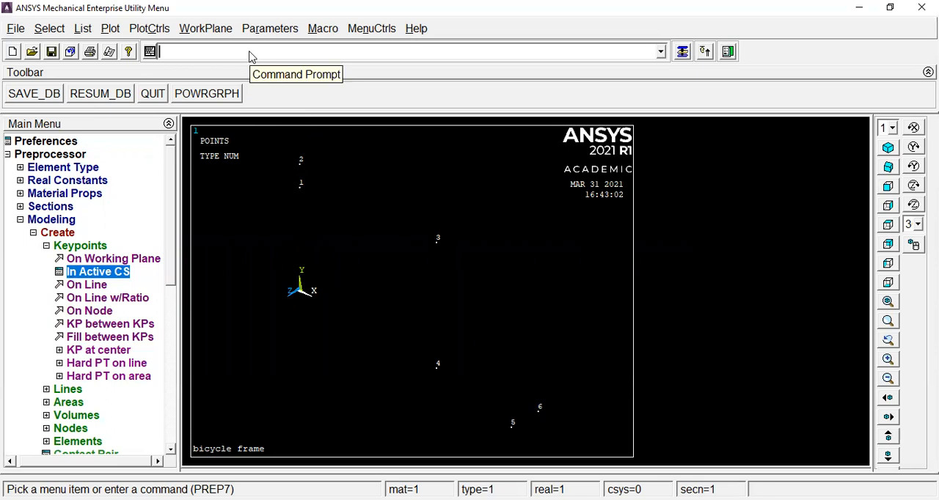
Create lines between keypoints 1 and 2 and between keypoints 2 and 3 using the L command.
{"action": "type", "text": "l,1,2"}
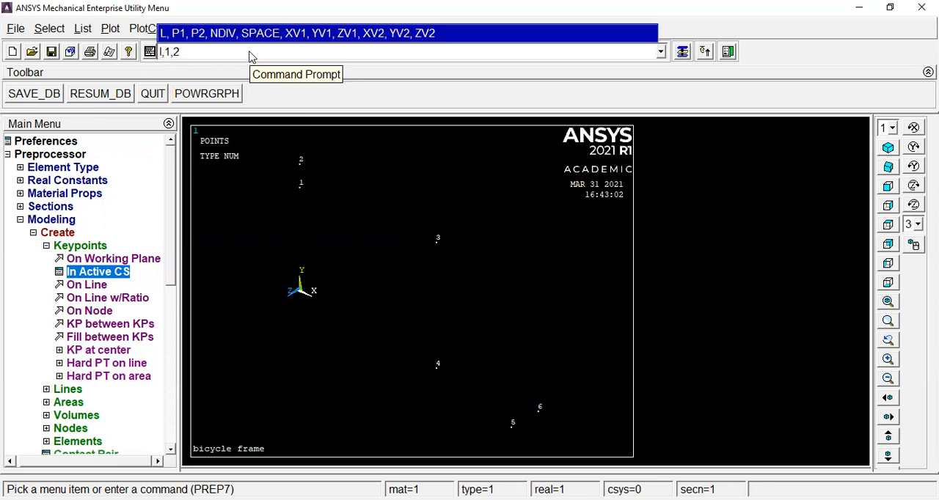
{"action": "key", "text": "Return"}
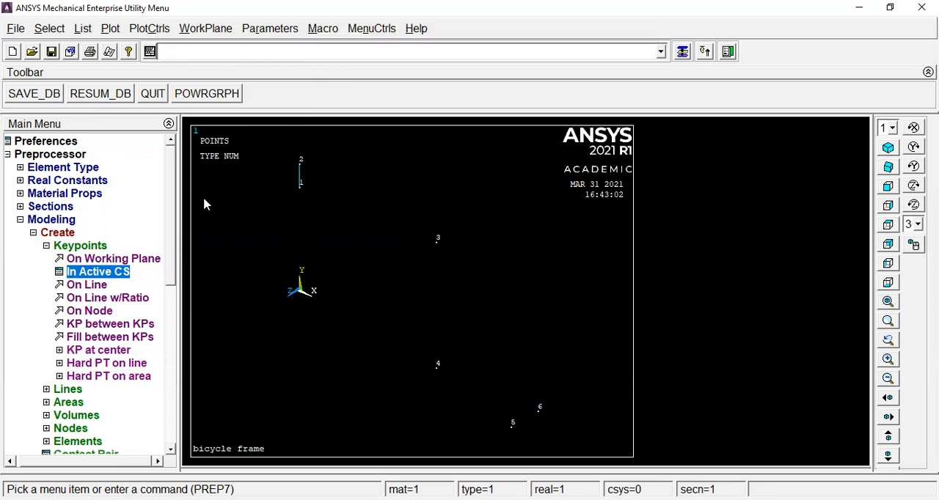
{"action": "type", "text": "l"}
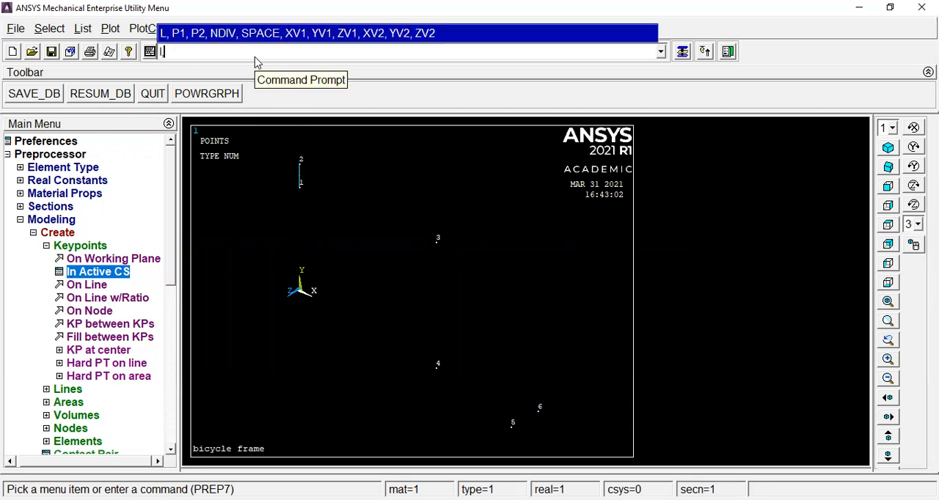
{"action": "type", "text": ",2,3"}
{"action": "key", "text": "Return"}
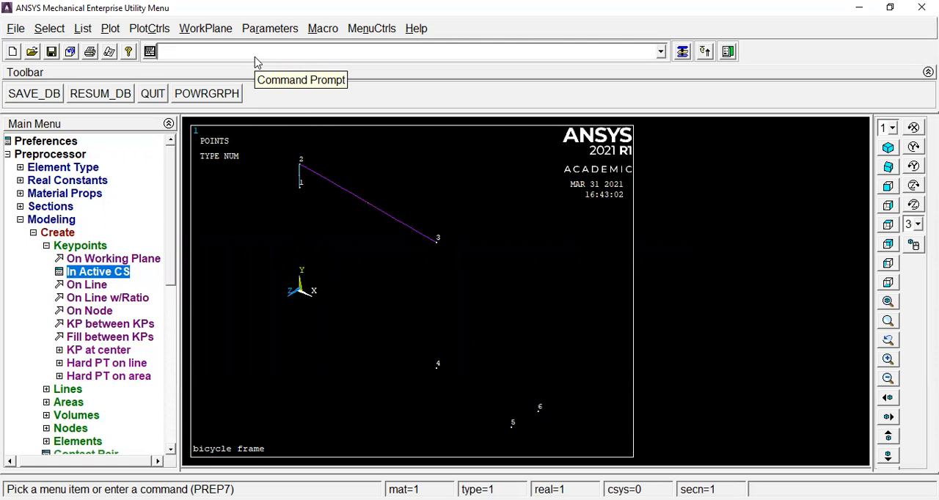
Create lines from keypoint 3 to 4 and from keypoint 1 to 4 using the L command.
{"action": "type", "text": "l,3,4"}
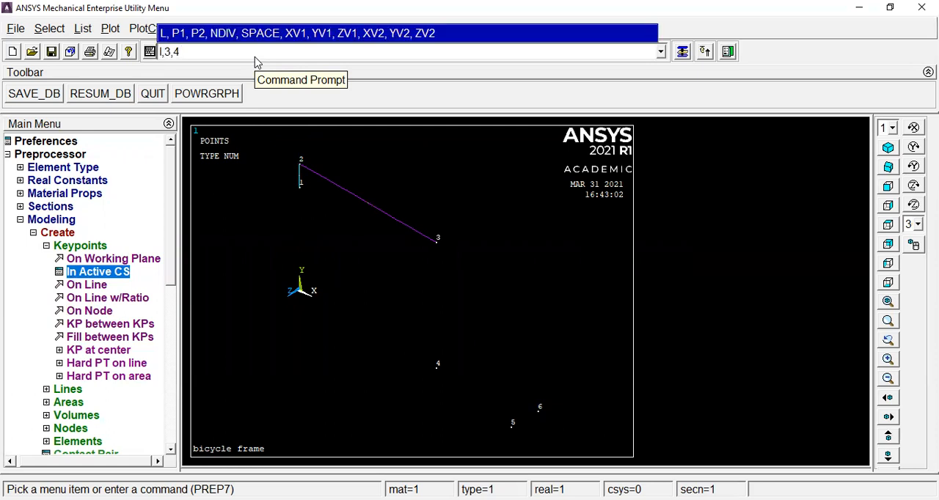
{"action": "key", "text": "Return"}
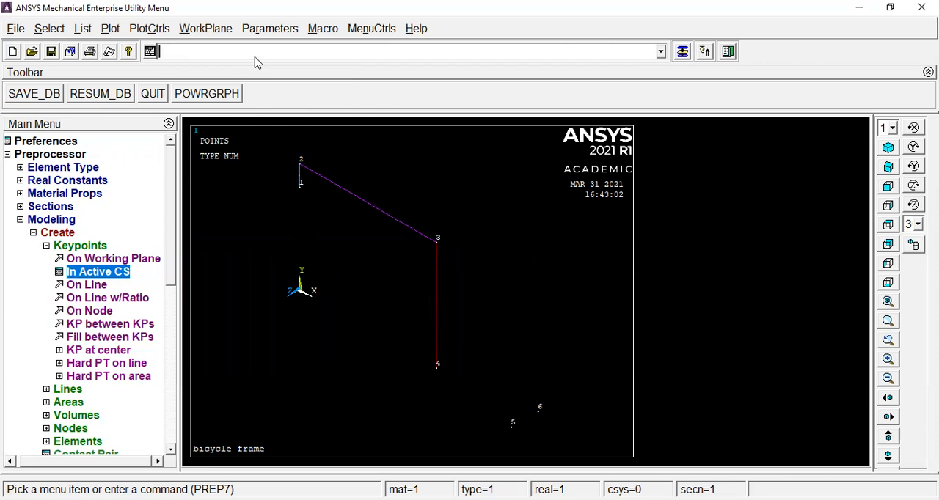
{"action": "type", "text": "l,1,4"}
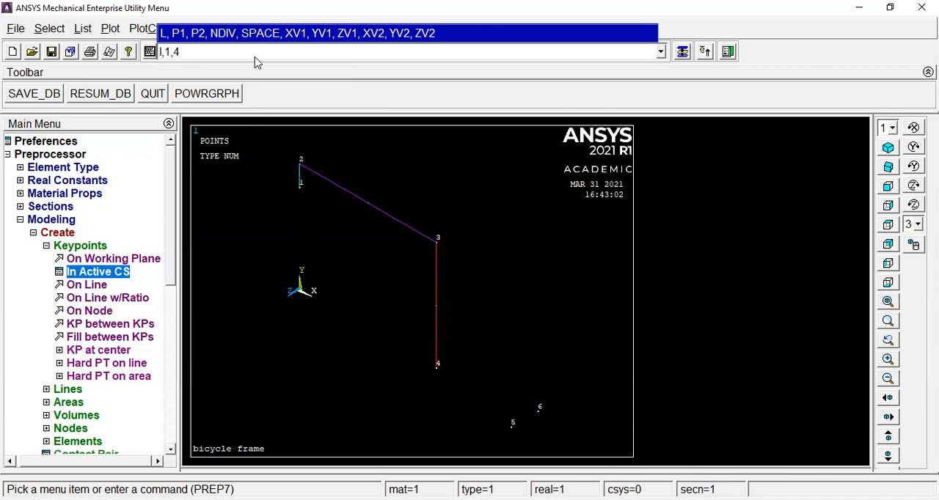
{"action": "key", "text": "Return"}
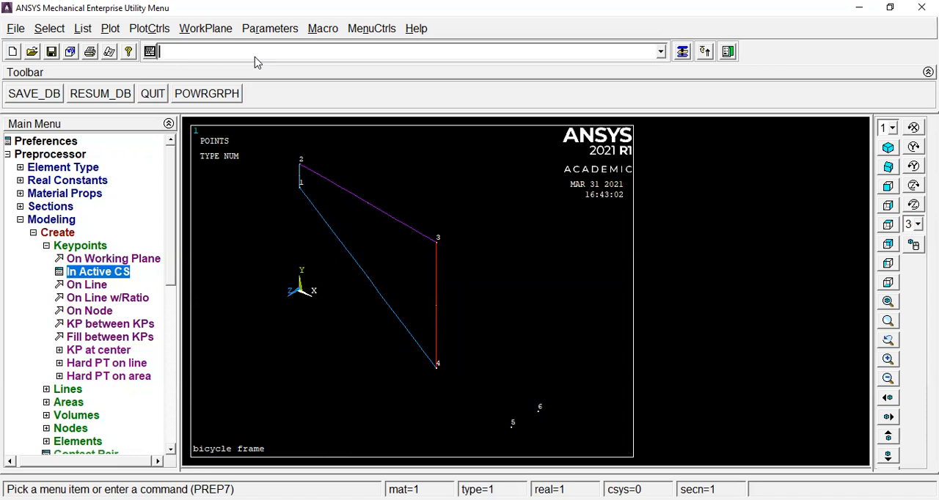
Connect keypoint 3 to keypoints 5 and 6 with lines, using the commands l,3,5 and l,3,6.
{"action": "type", "text": "l,3,5"}
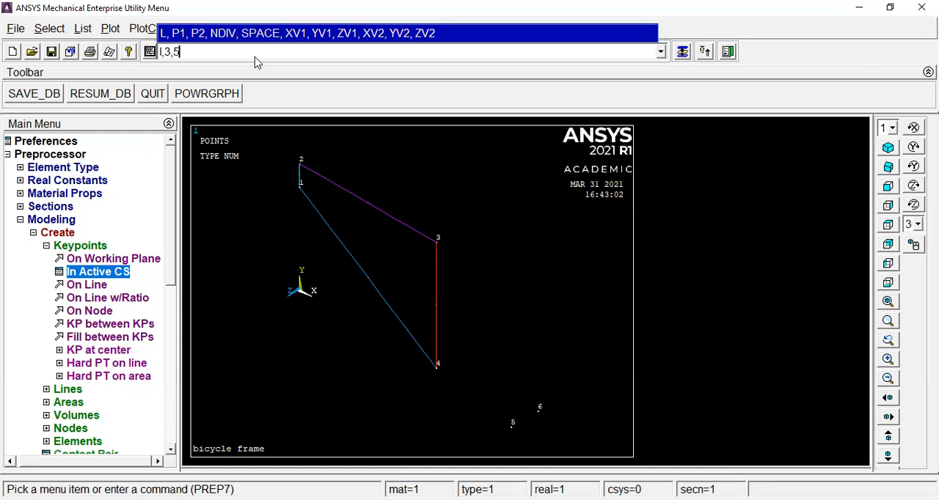
{"action": "key", "text": "Return"}
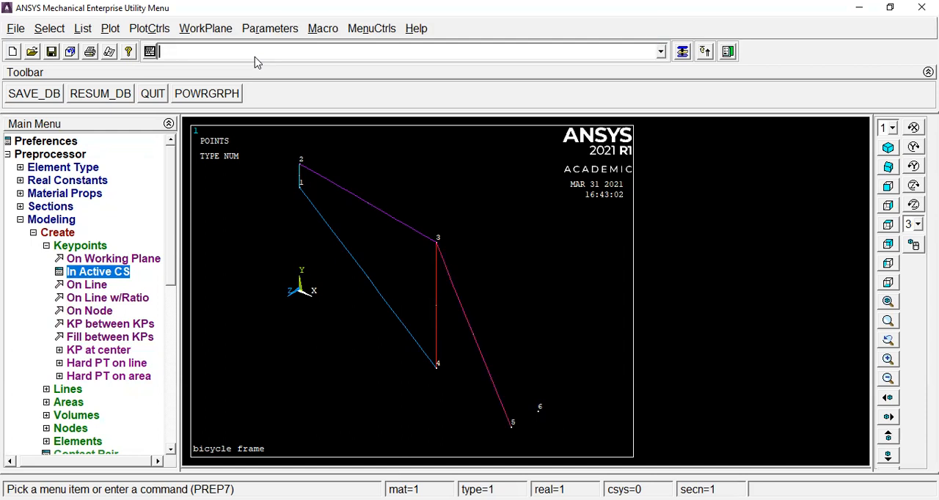
{"action": "type", "text": "l"}
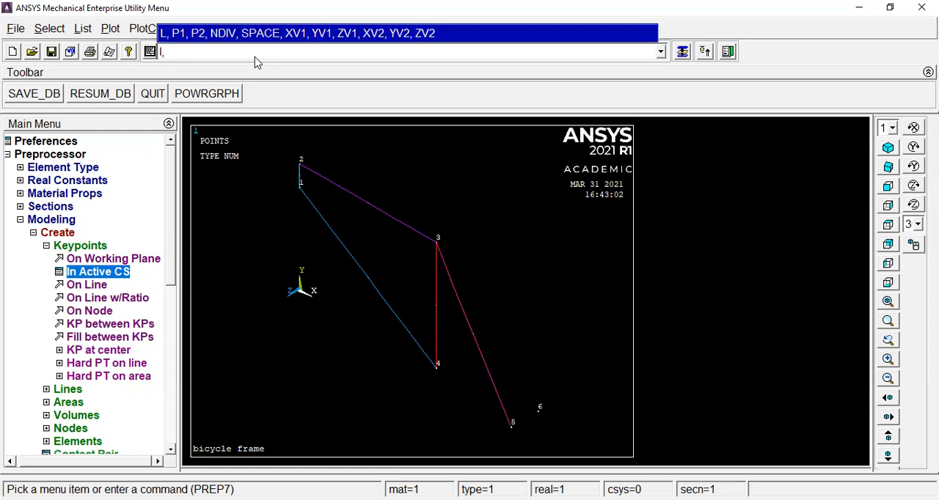
{"action": "type", "text": ",3,6"}
{"action": "key", "text": "Return"}
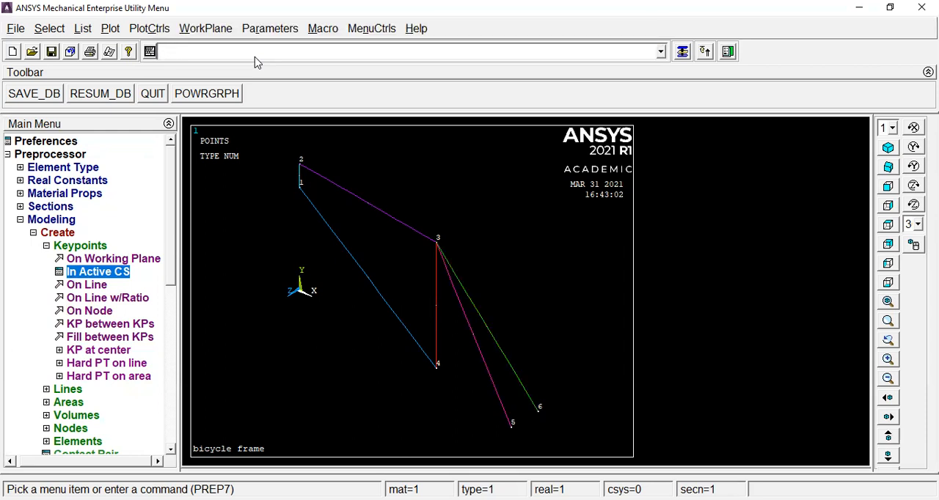
Connect keypoint 4 to keypoints 6 and 5 with lines, using the commands l,4,6 and l,4,5.
{"action": "type", "text": "l,4,6"}
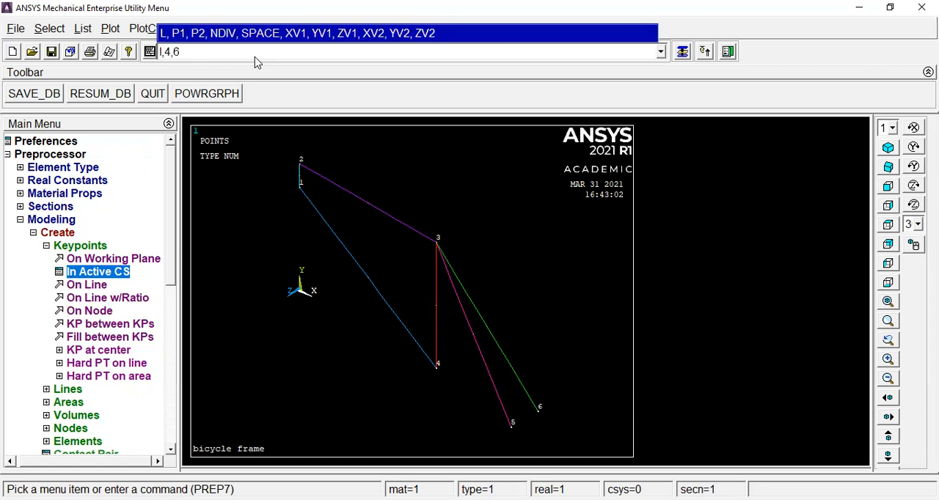
{"action": "key", "text": "Return"}
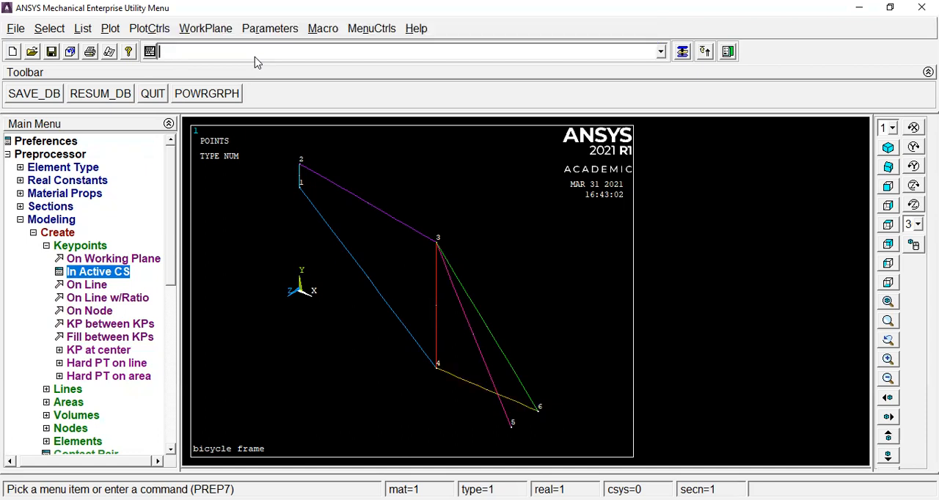
{"action": "type", "text": "l,4,5"}
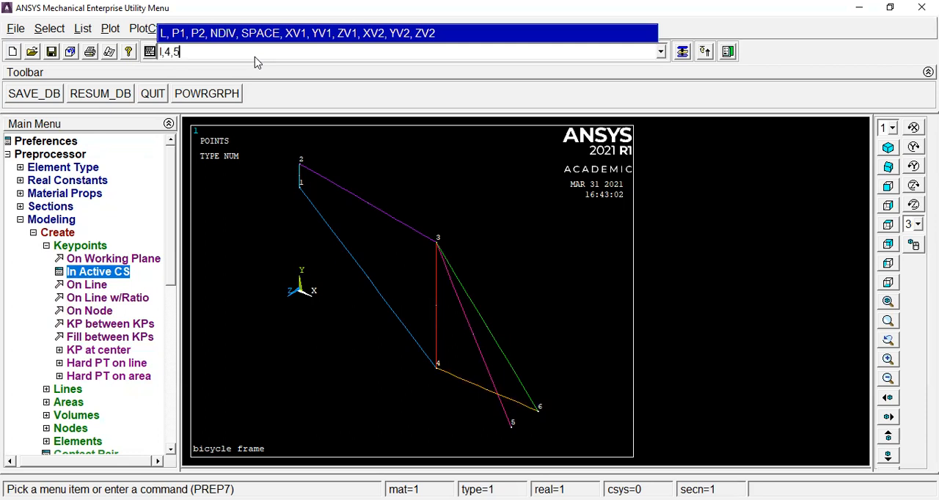
{"action": "key", "text": "Return"}
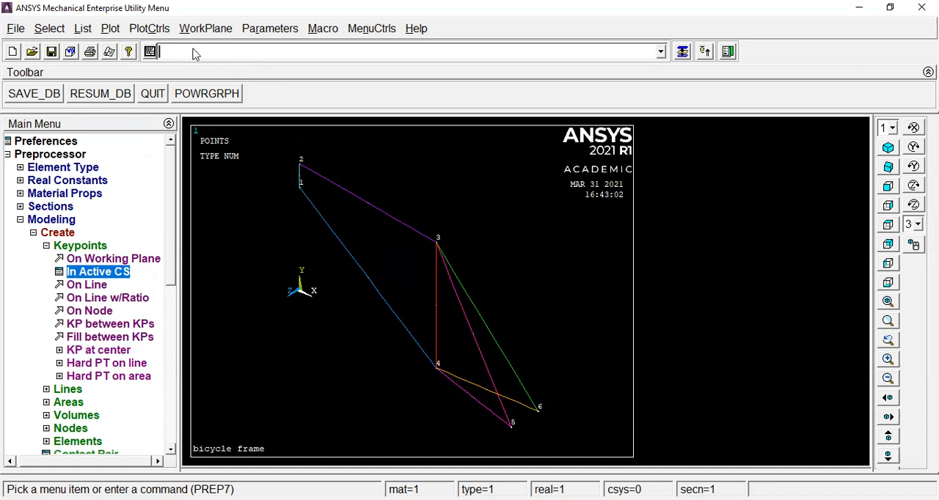
List all selected lines with the LLIST command and again from the line listing to review their keypoints and lengths.
{"action": "type", "text": "ll"}
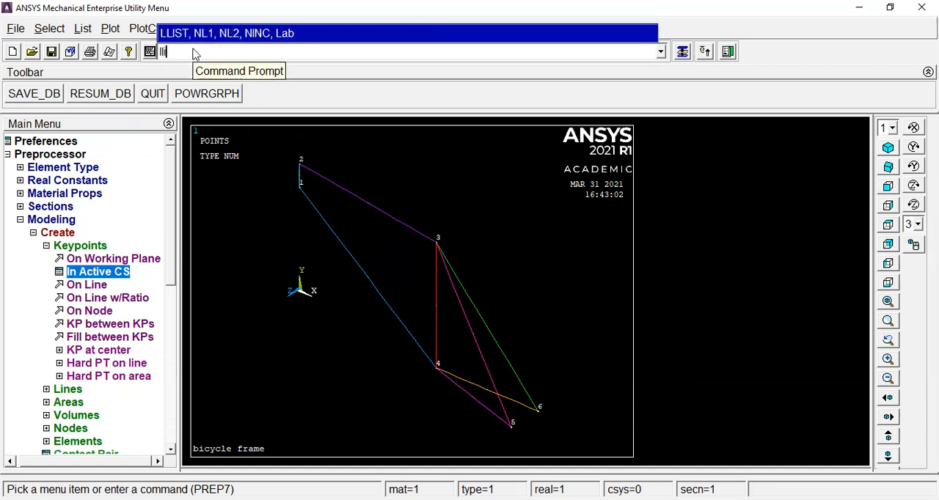
{"action": "type", "text": "ist"}
{"action": "key", "text": "Return"}
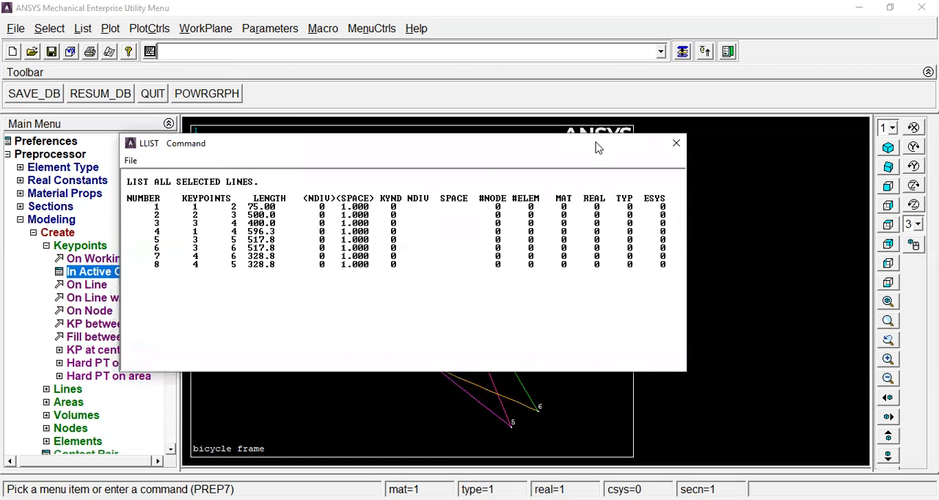
{"action": "left_click", "coordinate": [675, 148]}
{"action": "left_click", "coordinate": [82, 27]}
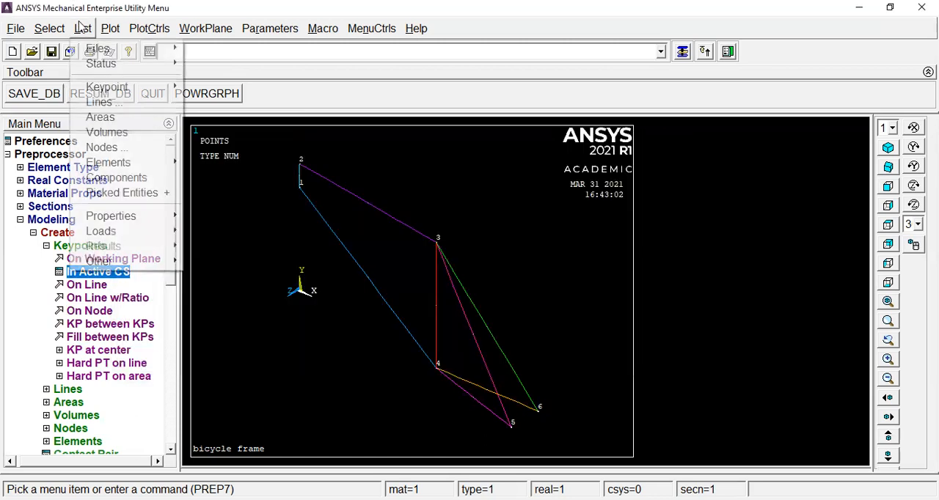
{"action": "left_click", "coordinate": [111, 102]}
{"action": "left_click", "coordinate": [351, 344]}
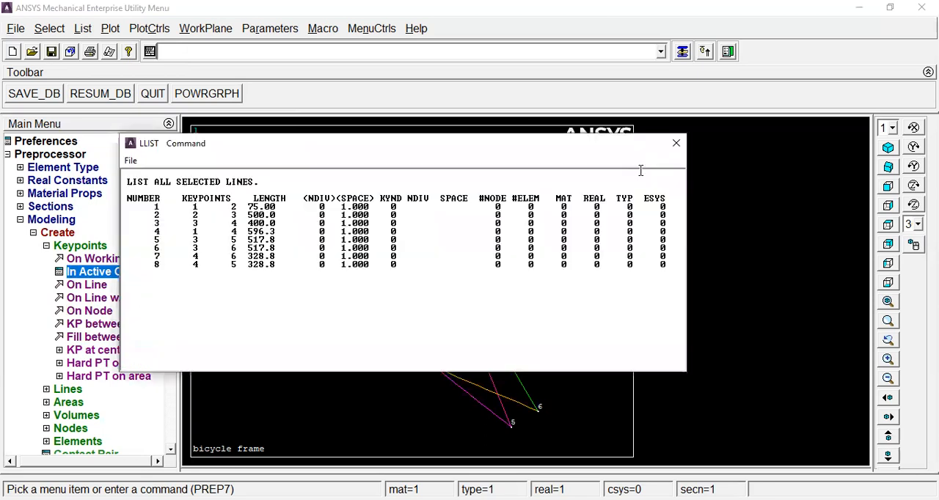
{"action": "left_click", "coordinate": [676, 143]}
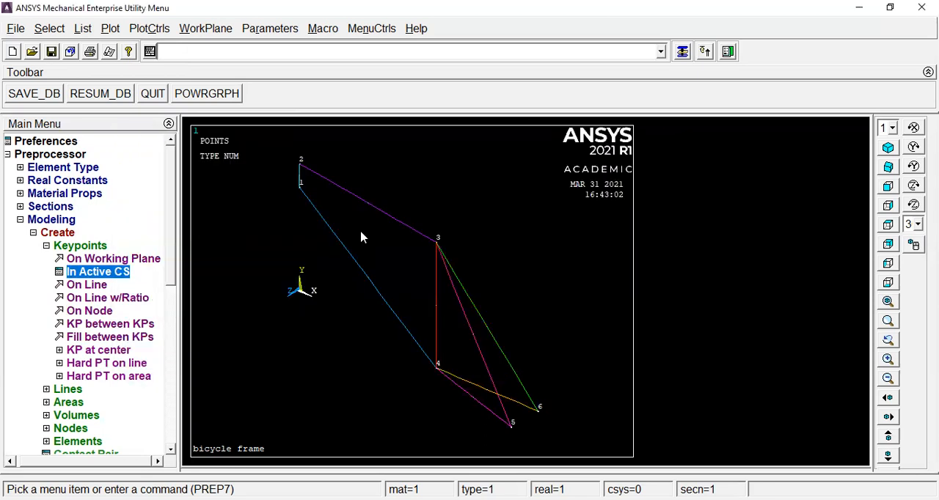
Examine the beam, link and pipe categories in the element type library without adding an element.
{"action": "left_click", "coordinate": [22, 220]}
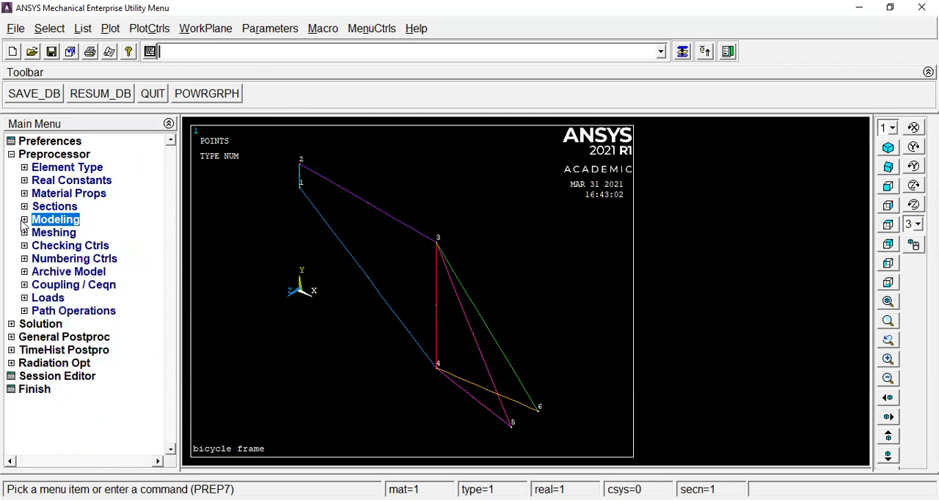
{"action": "left_click", "coordinate": [25, 167]}
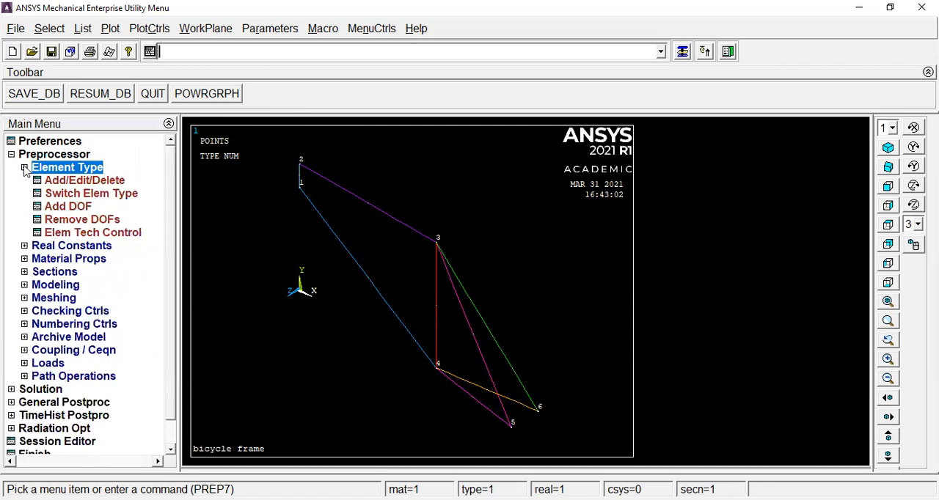
{"action": "left_click", "coordinate": [85, 184]}
{"action": "left_click", "coordinate": [99, 352]}
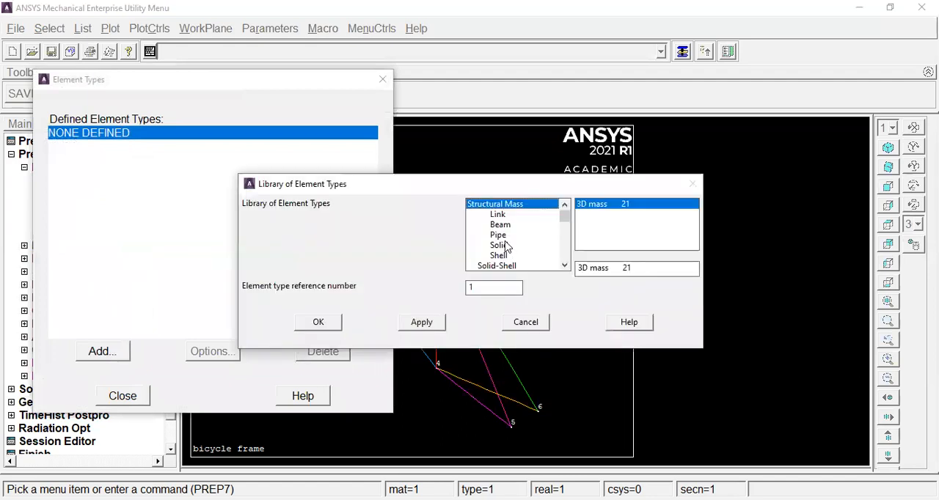
{"action": "left_click", "coordinate": [504, 226]}
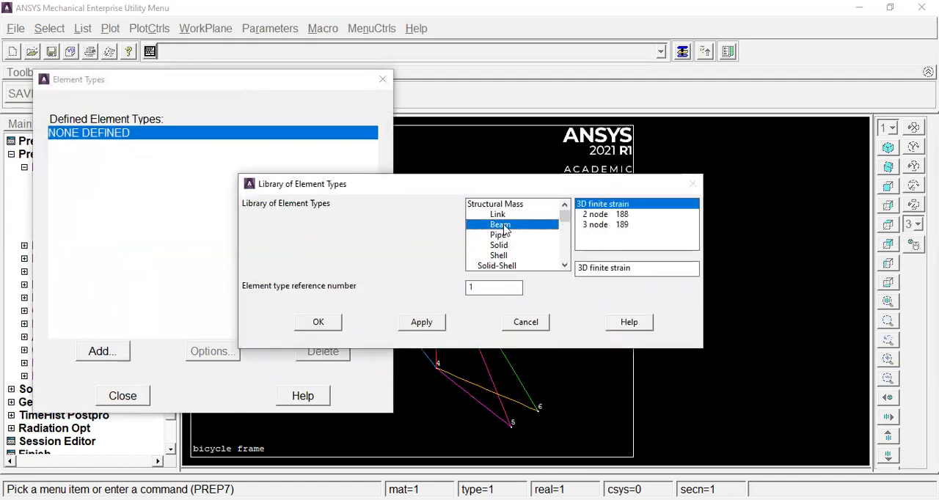
{"action": "left_click", "coordinate": [499, 215]}
{"action": "left_click", "coordinate": [501, 235]}
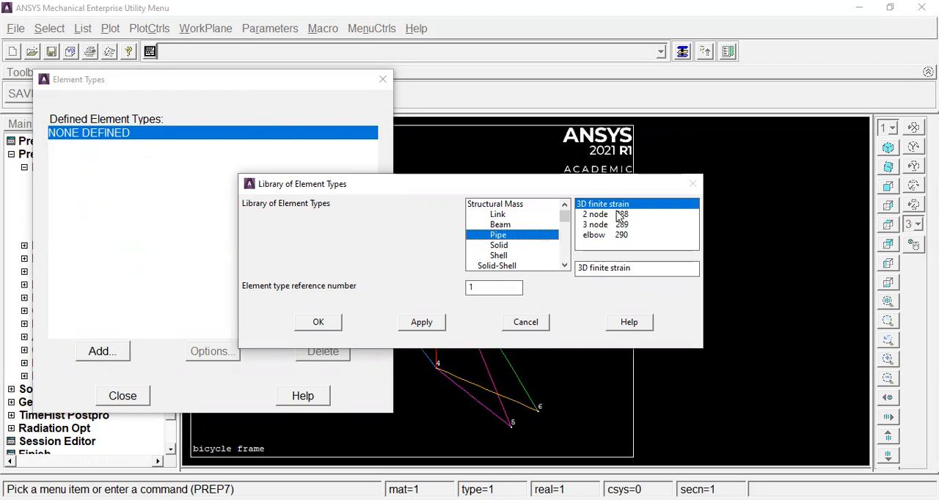
{"action": "left_click", "coordinate": [531, 327]}
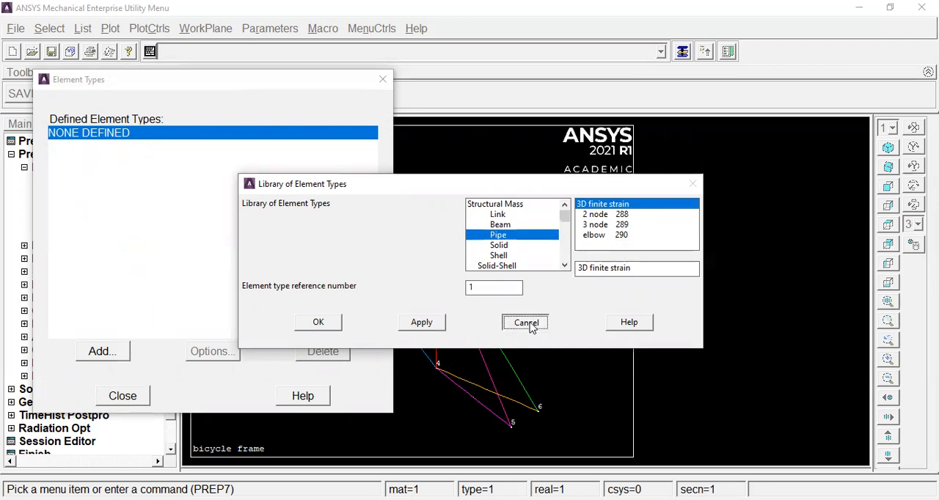
{"action": "left_click", "coordinate": [123, 396]}
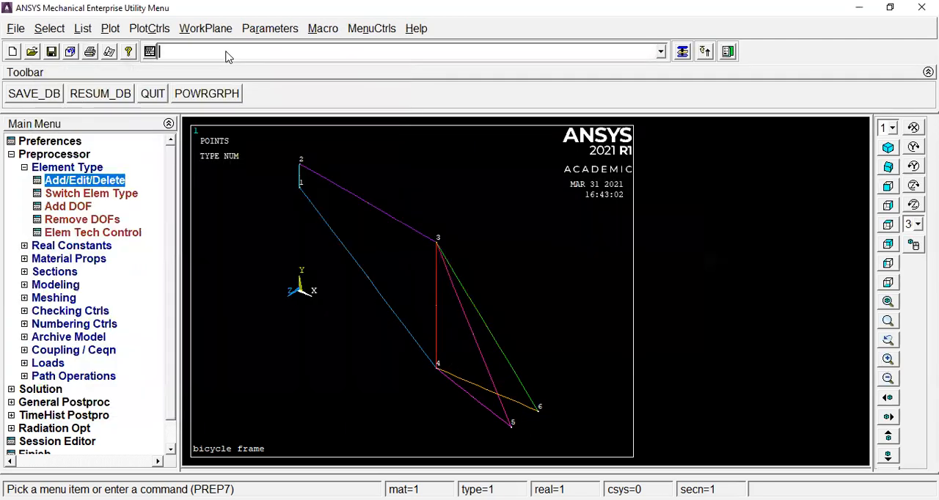
Define element type 1 as PIPE16 with the command et,1,pipe16 and check it among the defined element types.
{"action": "type", "text": "et,"}
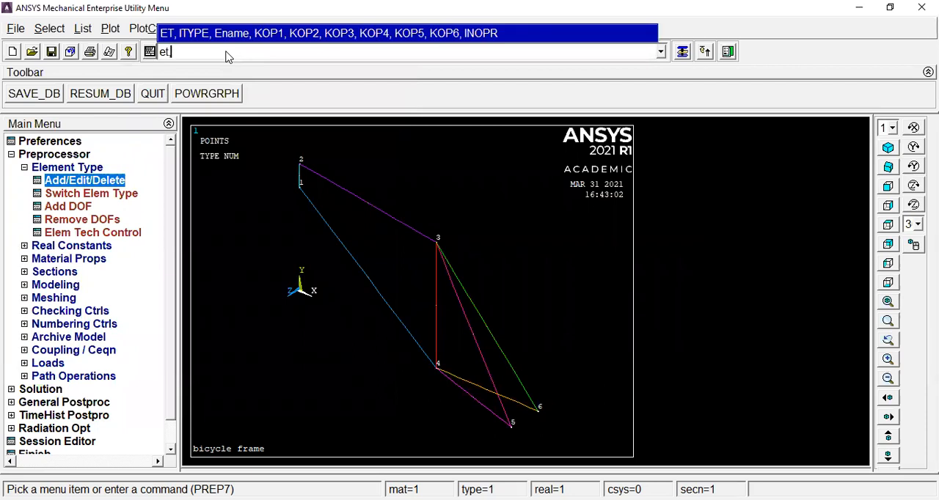
{"action": "type", "text": "1,pipe16"}
{"action": "key", "text": "Return"}
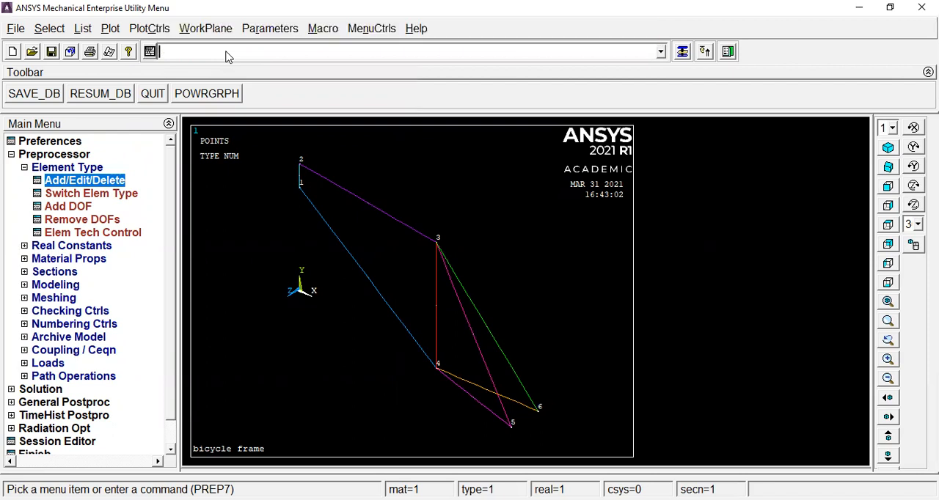
{"action": "left_click", "coordinate": [94, 181]}
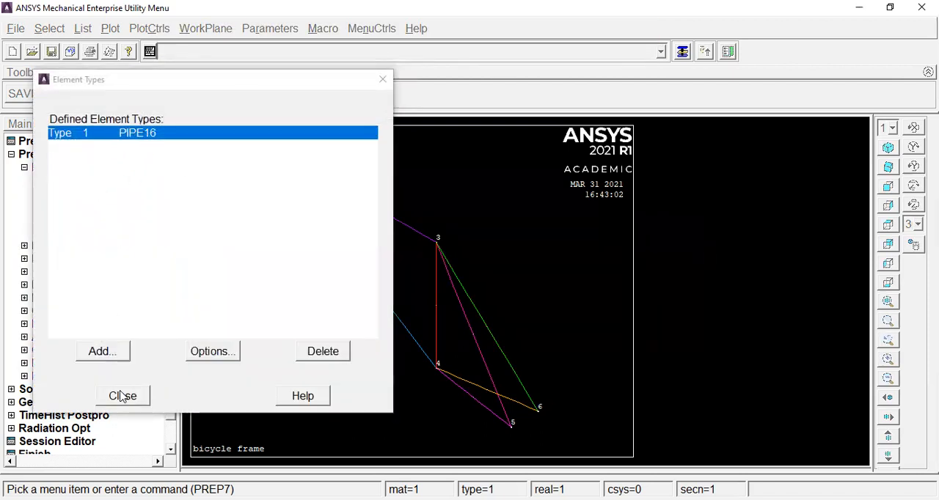
{"action": "left_click", "coordinate": [26, 169]}
Add real constant set 1 for PIPE16 with an outside diameter of 25 and a wall thickness of 2.
{"action": "left_click", "coordinate": [38, 183]}
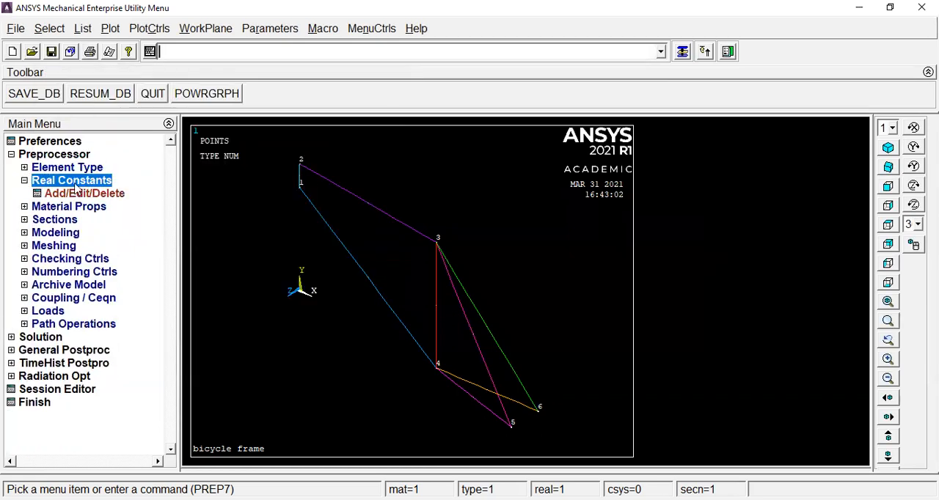
{"action": "left_click", "coordinate": [82, 193]}
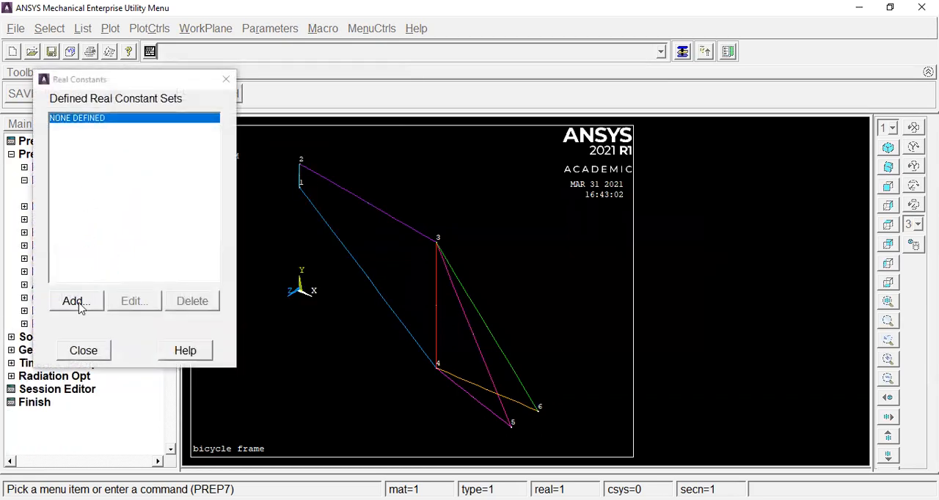
{"action": "left_click", "coordinate": [76, 301]}
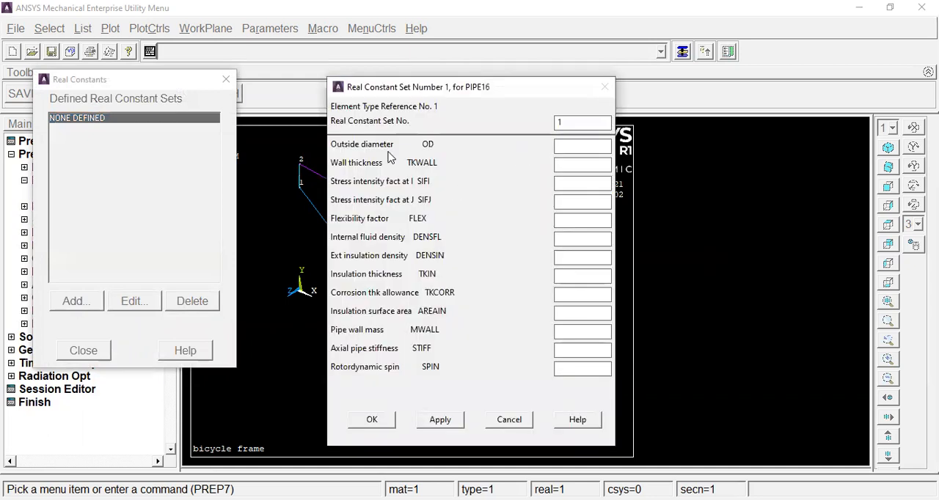
{"action": "left_click", "coordinate": [567, 146]}
{"action": "type", "text": "25"}
{"action": "type", "text": "2"}
{"action": "left_click", "coordinate": [375, 424]}
{"action": "left_click", "coordinate": [83, 350]}
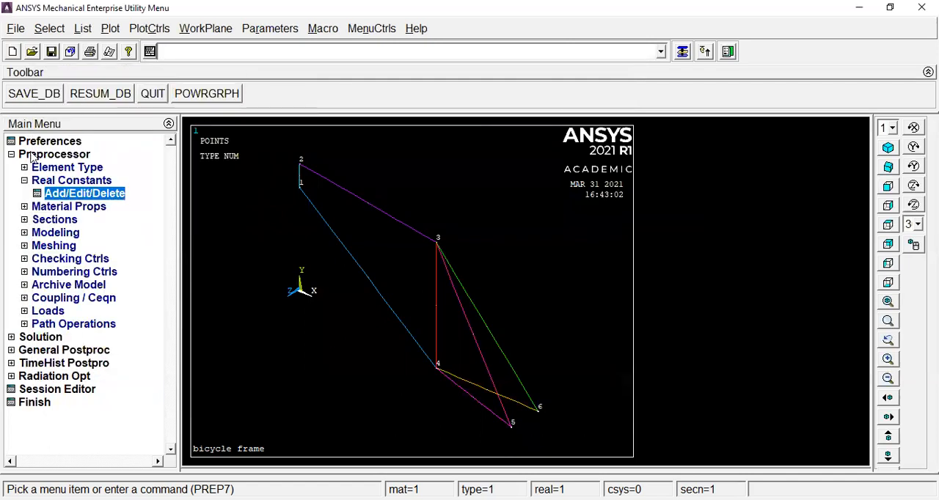
{"action": "left_click", "coordinate": [24, 181]}
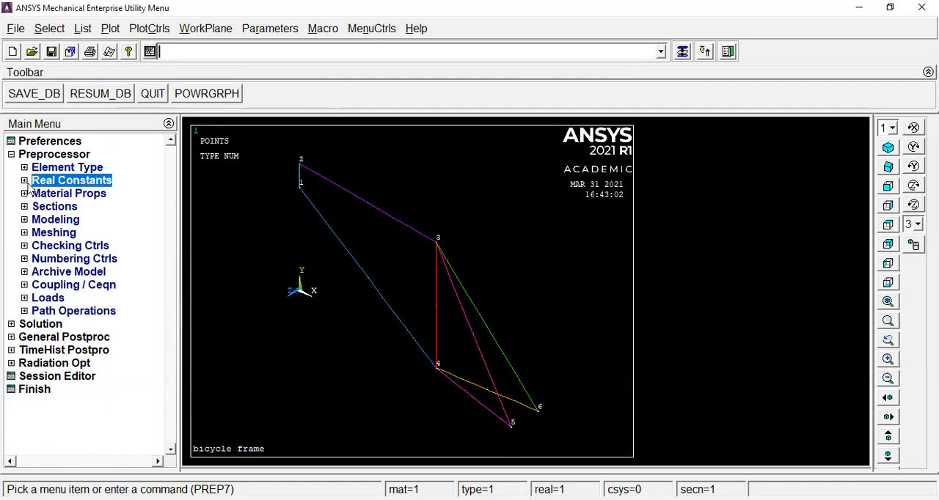
Set the elastic modulus EX of material 1 to 70000 with the command mp,ex,1,70000.
{"action": "left_click", "coordinate": [177, 52]}
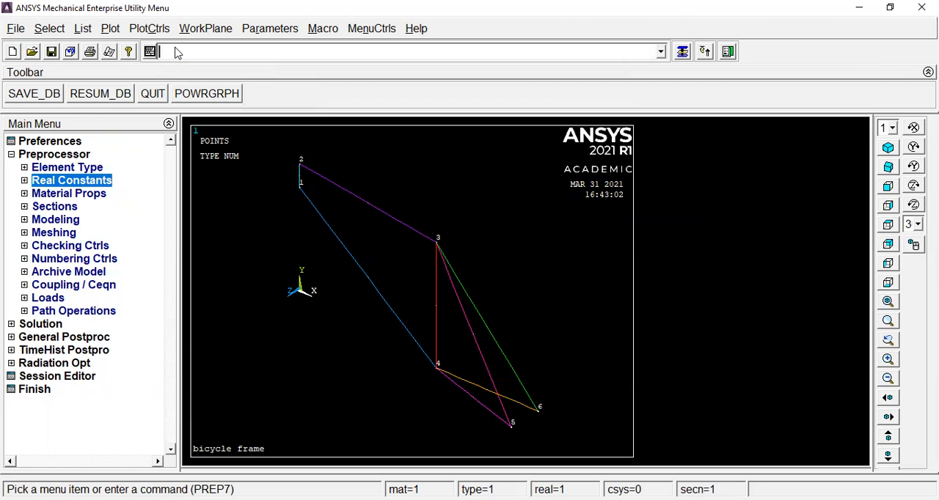
{"action": "type", "text": "mp"}
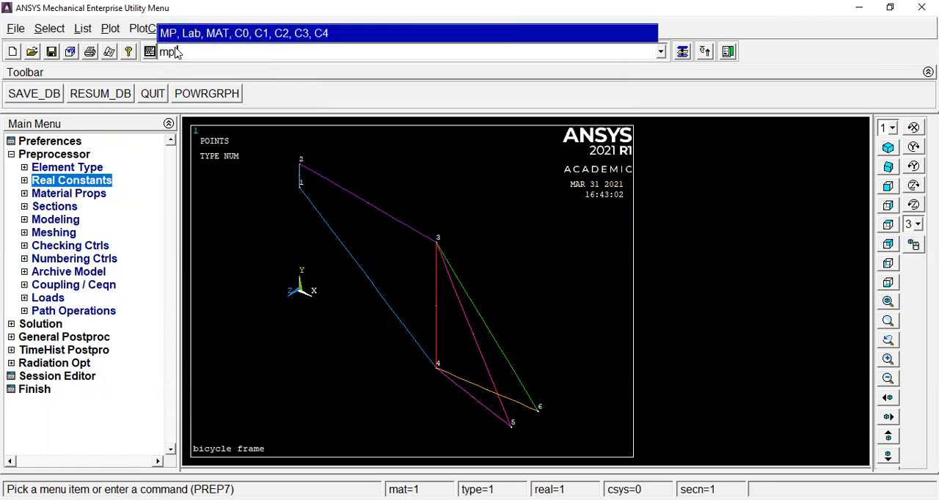
{"action": "type", "text": ",ex,1,70000"}
{"action": "key", "text": "Return"}
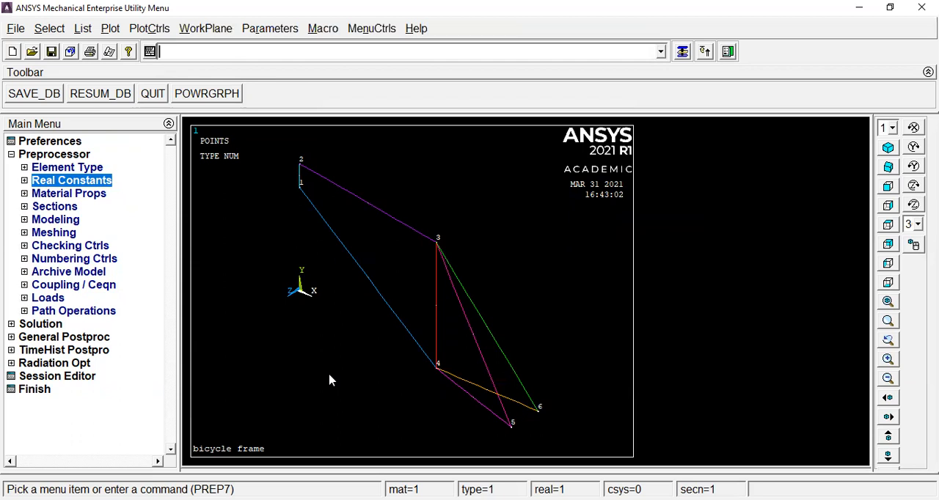
Set the Poisson's ratio PRXY of material 1 to 0.33 in its linear isotropic properties.
{"action": "left_click", "coordinate": [44, 195]}
{"action": "left_click", "coordinate": [78, 246]}
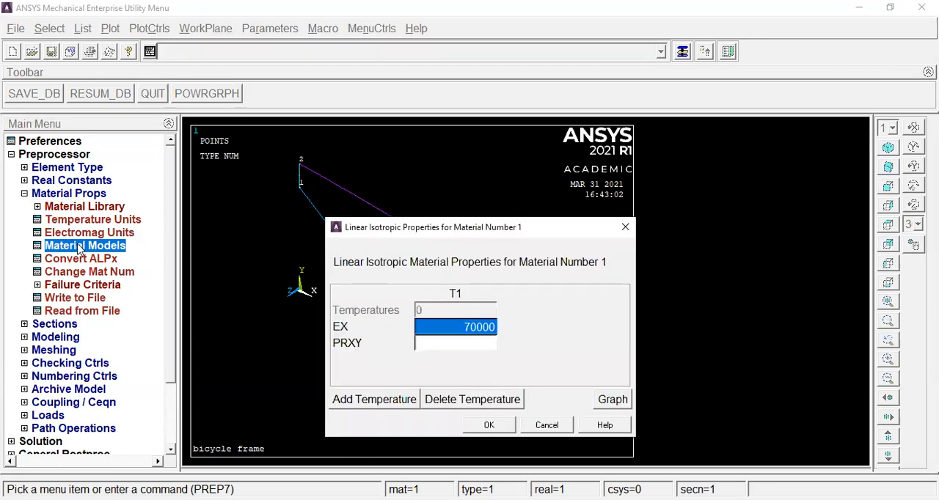
{"action": "key", "text": "Tab"}
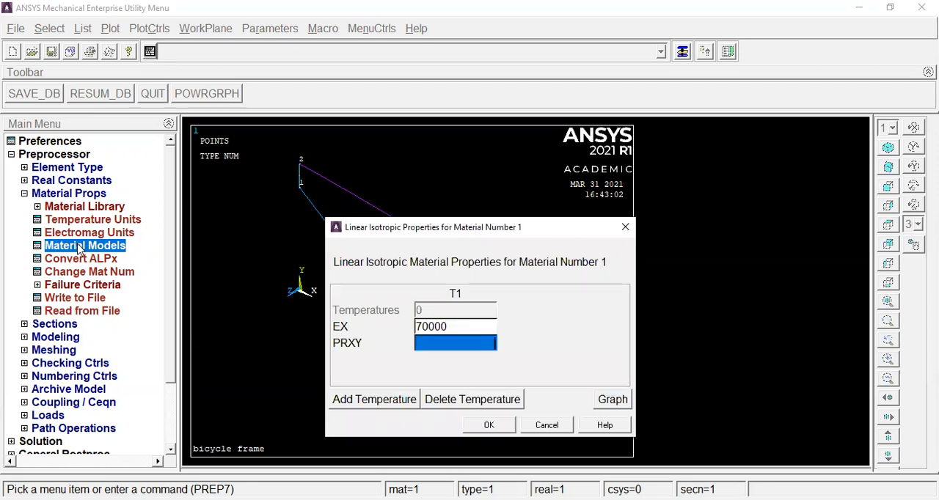
{"action": "type", "text": "0.33"}
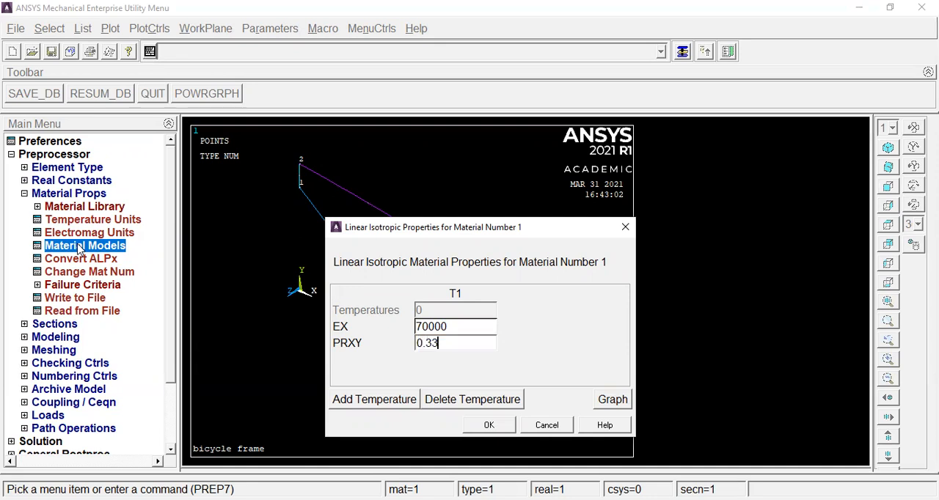
{"action": "left_click", "coordinate": [488, 426]}
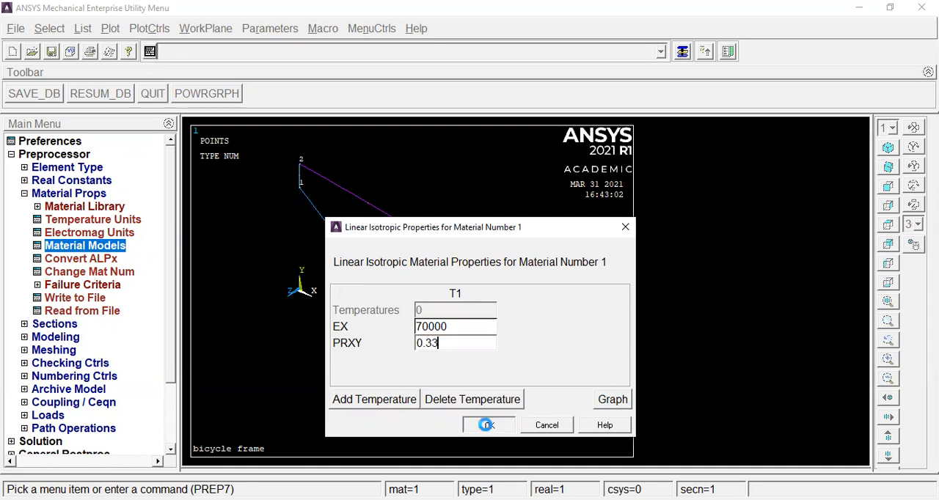
{"action": "left_click", "coordinate": [253, 183]}
{"action": "left_click", "coordinate": [259, 210]}
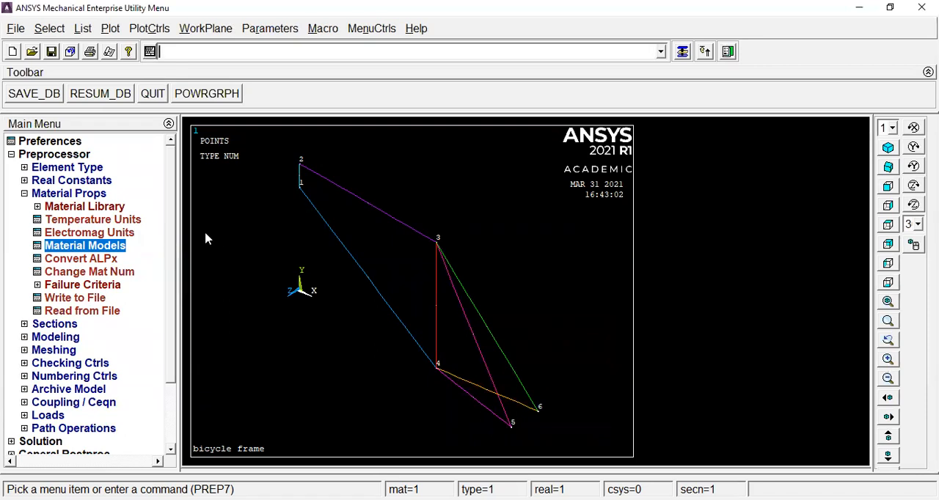
{"action": "left_click", "coordinate": [24, 194]}
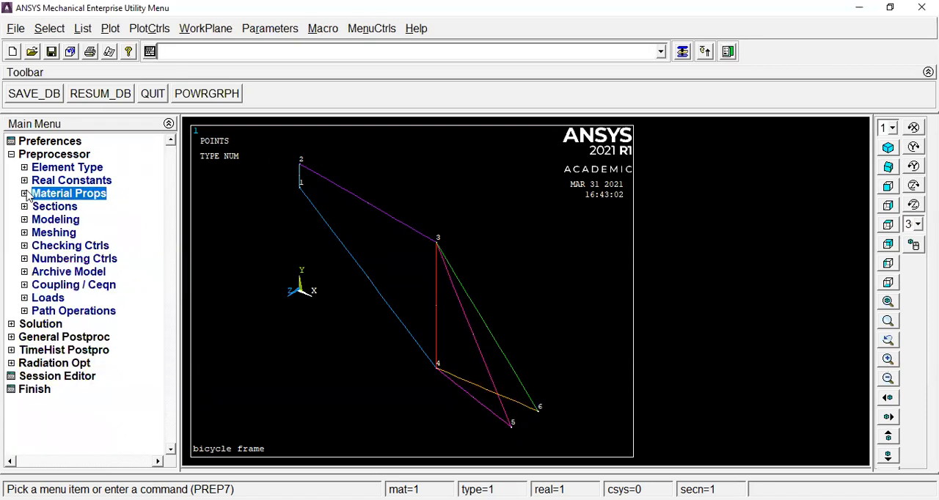
Set the manual element size on all lines to 2.
{"action": "left_click", "coordinate": [44, 233]}
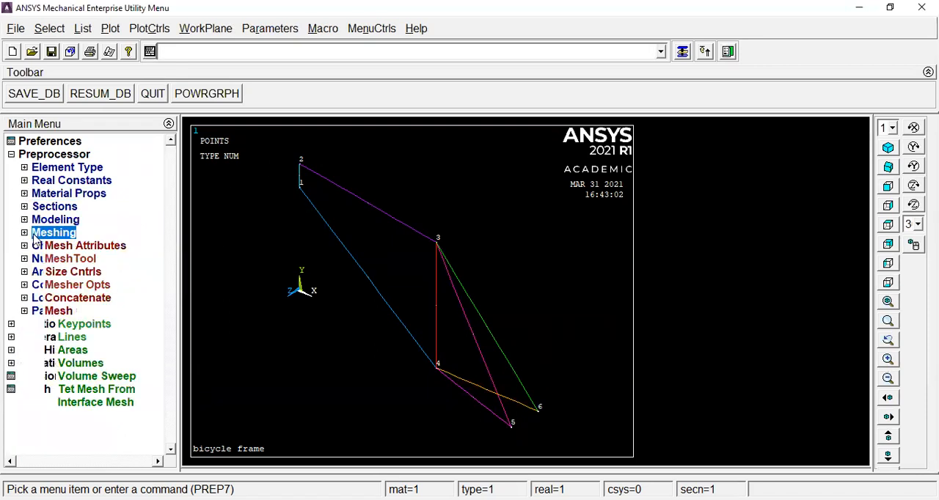
{"action": "left_click", "coordinate": [74, 272]}
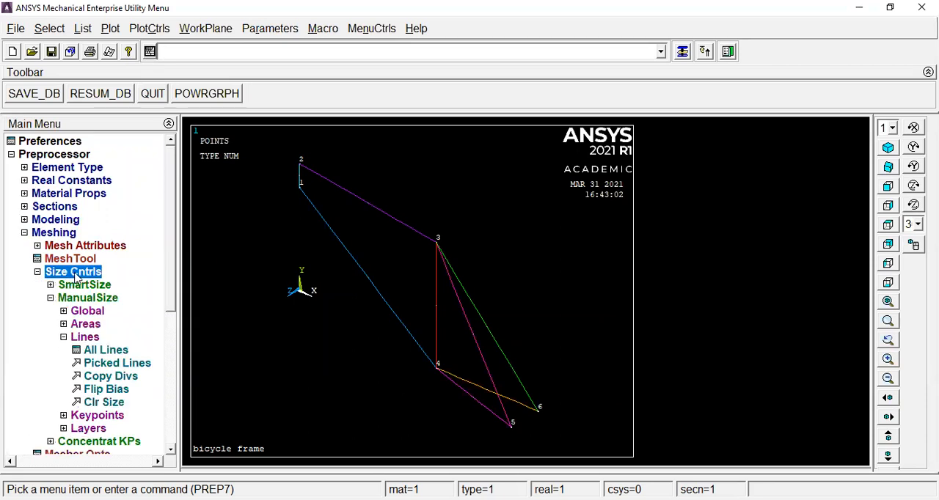
{"action": "left_click", "coordinate": [99, 301]}
{"action": "left_click", "coordinate": [100, 301]}
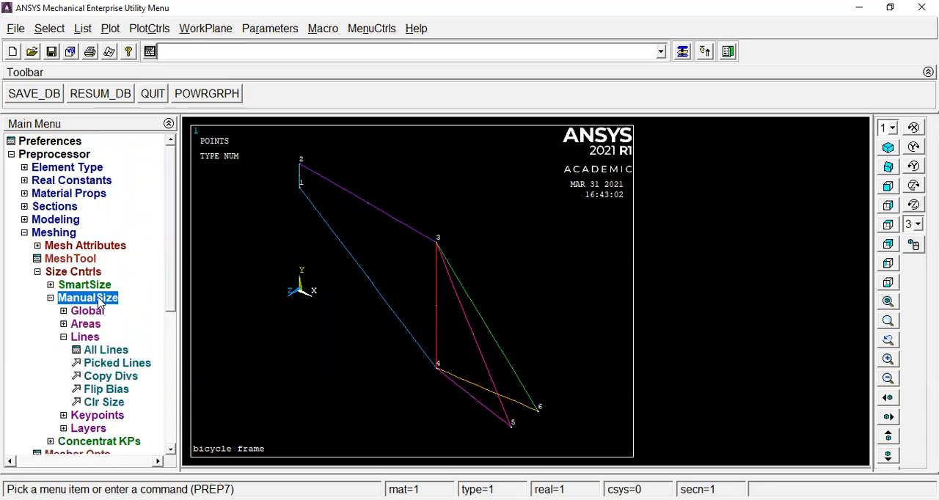
{"action": "left_click", "coordinate": [103, 351]}
{"action": "left_click", "coordinate": [551, 195]}
{"action": "type", "text": "2"}
{"action": "left_click", "coordinate": [356, 351]}
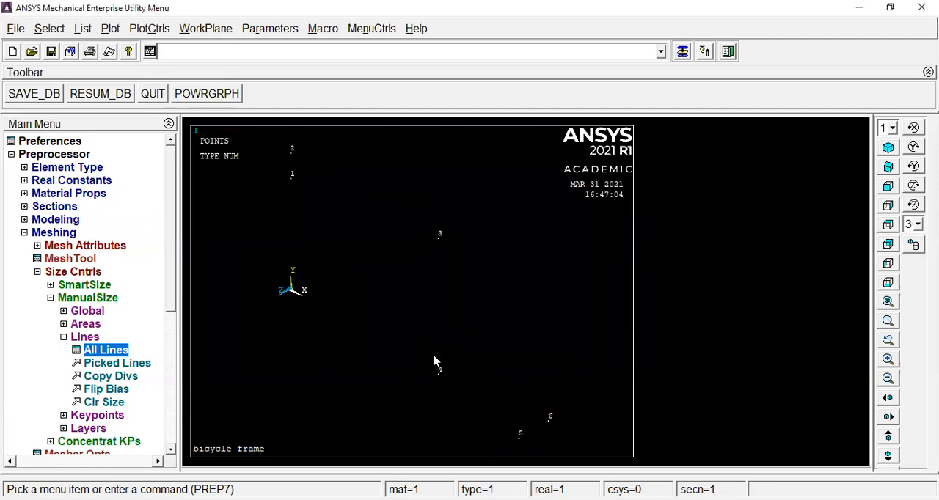
Mesh all the lines of the bicycle frame.
{"action": "left_click", "coordinate": [50, 297]}
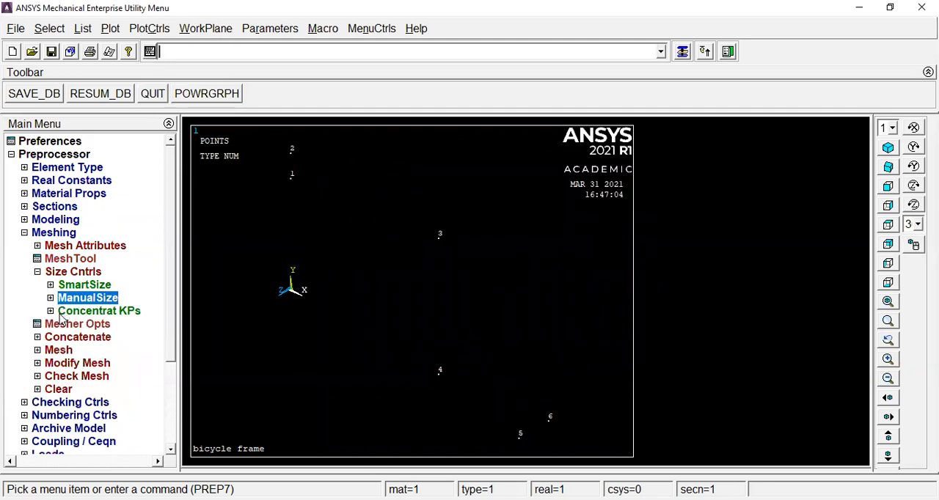
{"action": "left_click", "coordinate": [37, 273]}
{"action": "left_click", "coordinate": [52, 314]}
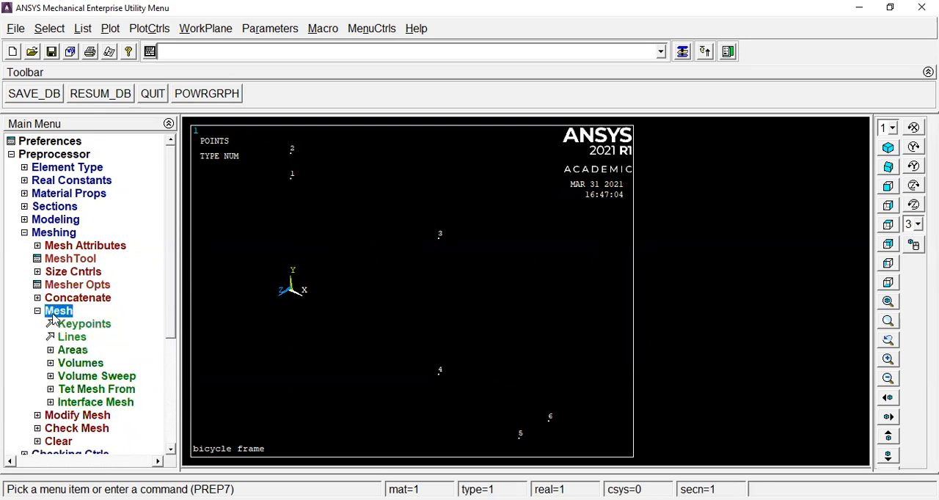
{"action": "left_click", "coordinate": [72, 337]}
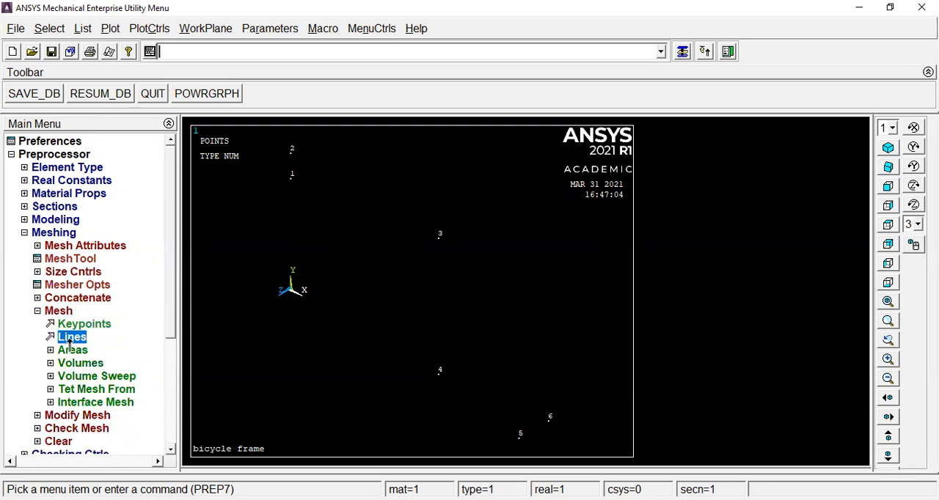
{"action": "left_click", "coordinate": [65, 414]}
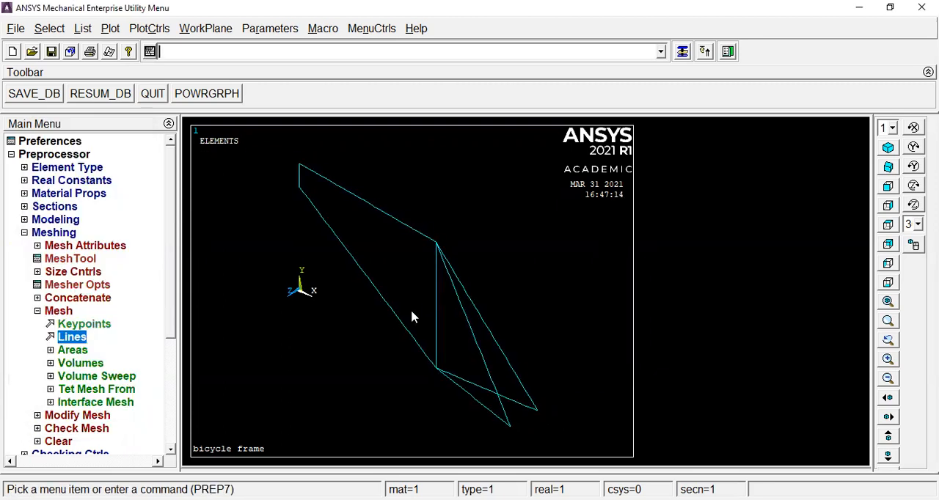
{"action": "left_click", "coordinate": [24, 233]}
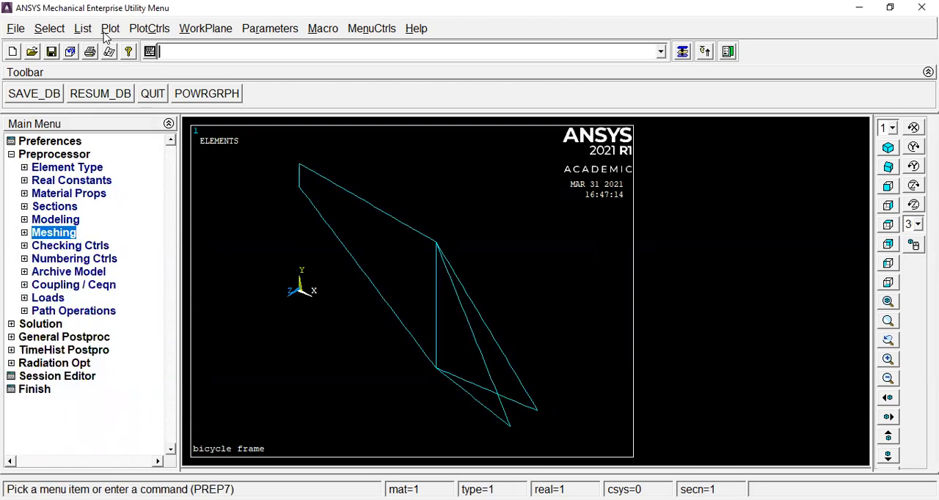
Plot the nodes of the meshed frame to check their distribution, and return to the element plot.
{"action": "left_click", "coordinate": [112, 29]}
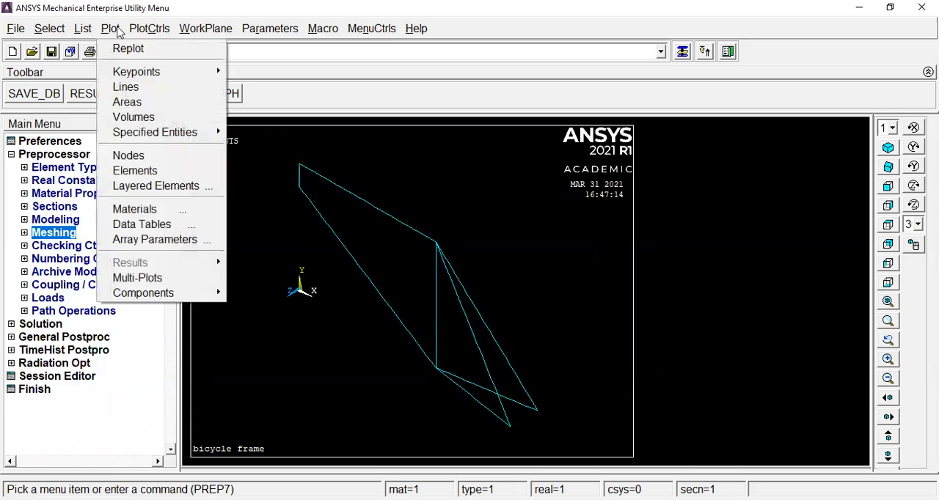
{"action": "left_click", "coordinate": [148, 157]}
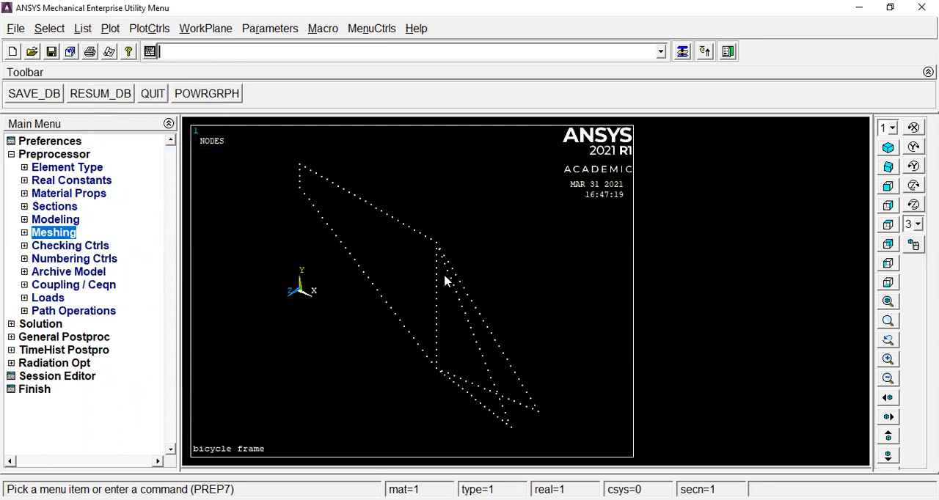
{"action": "left_click", "coordinate": [110, 28]}
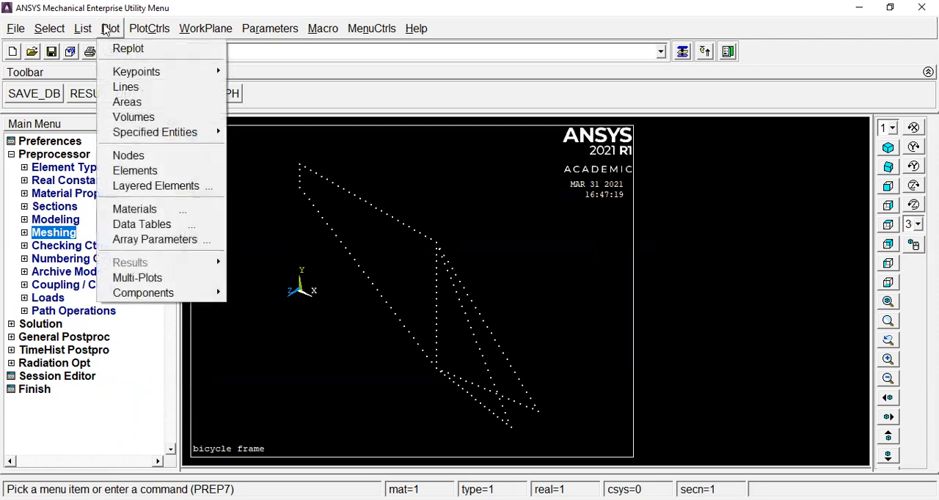
{"action": "left_click", "coordinate": [159, 173]}
{"action": "left_click", "coordinate": [112, 33]}
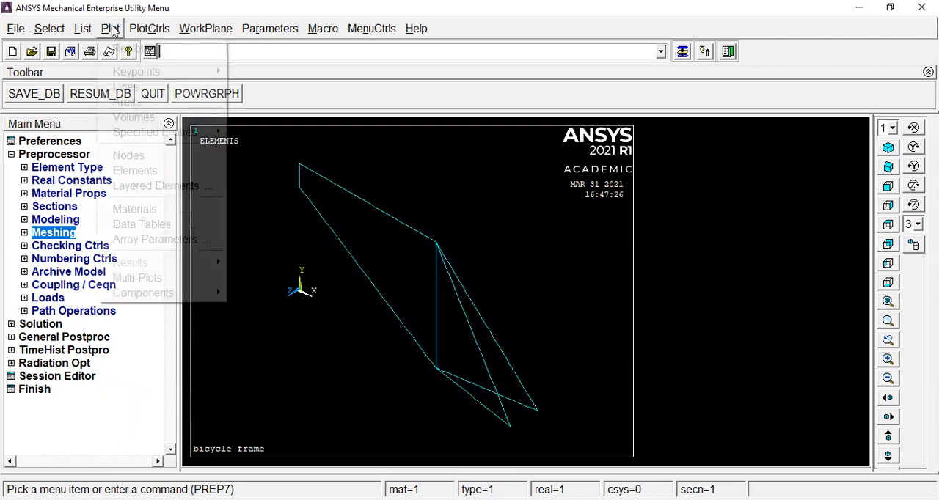
Display the node numbers on the element plot.
{"action": "left_click", "coordinate": [151, 30]}
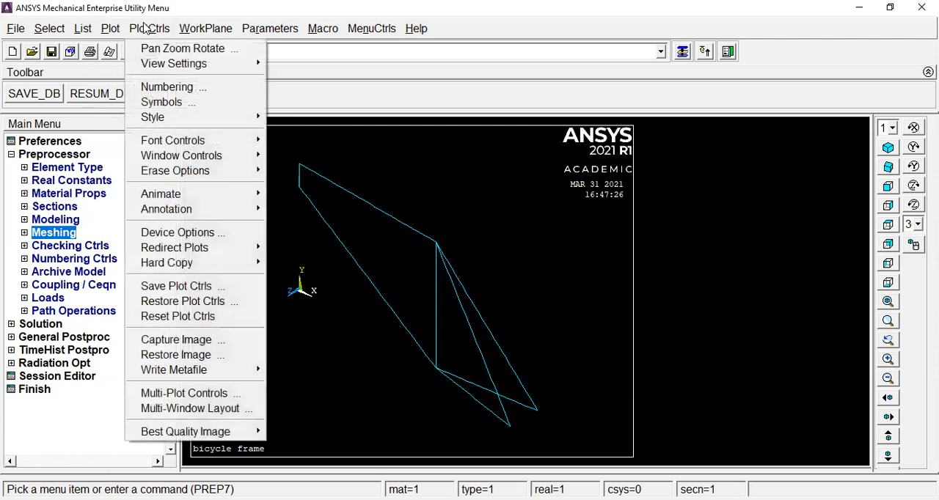
{"action": "left_click", "coordinate": [172, 88]}
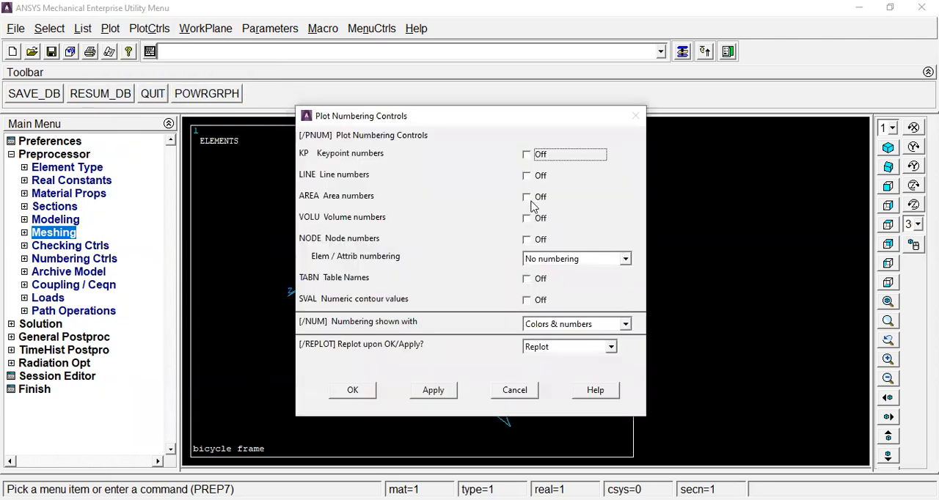
{"action": "left_click", "coordinate": [527, 240]}
{"action": "left_click", "coordinate": [353, 390]}
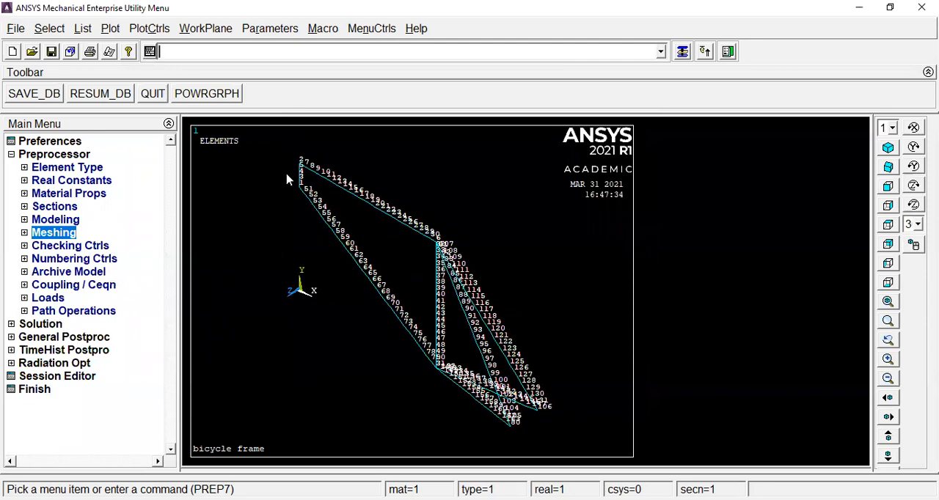
Turn node numbering off on the element plot.
{"action": "left_click", "coordinate": [152, 29]}
{"action": "left_click", "coordinate": [193, 88]}
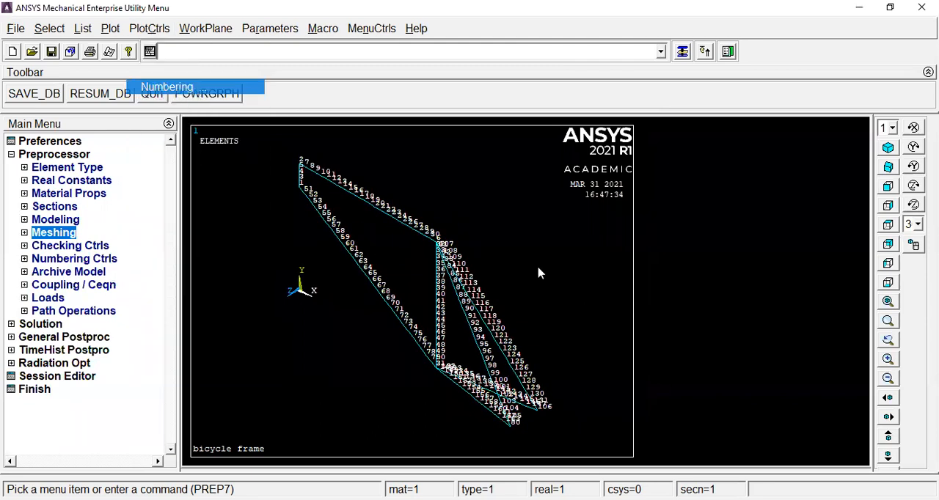
{"action": "left_click", "coordinate": [528, 241]}
{"action": "left_click", "coordinate": [354, 390]}
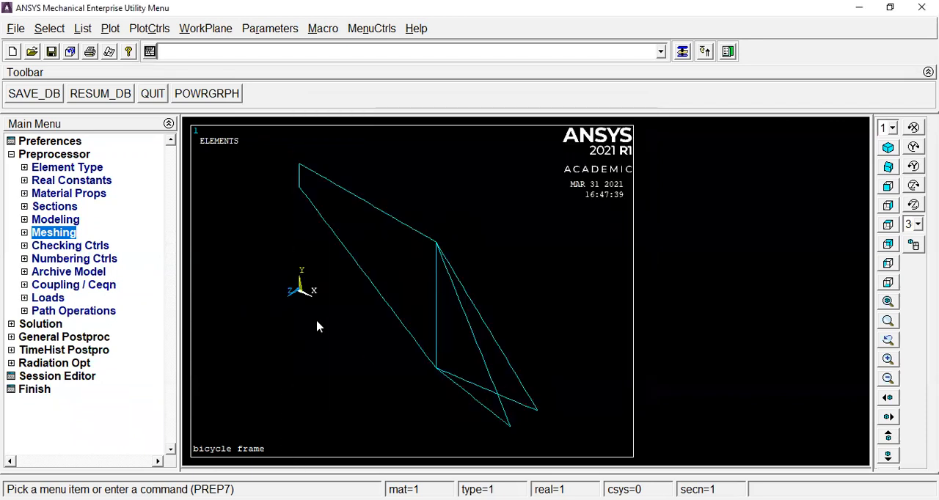
Save the database and set the new analysis type to Static.
{"action": "left_click", "coordinate": [50, 94]}
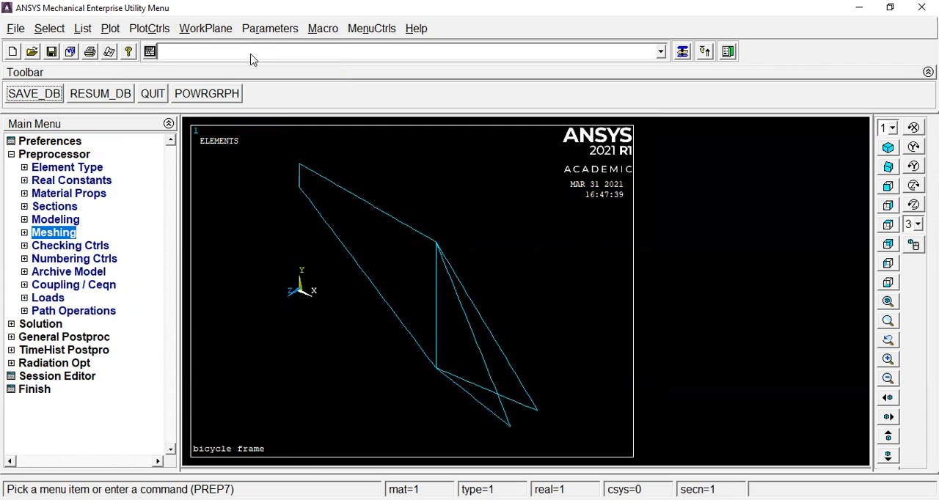
{"action": "type", "text": "s"}
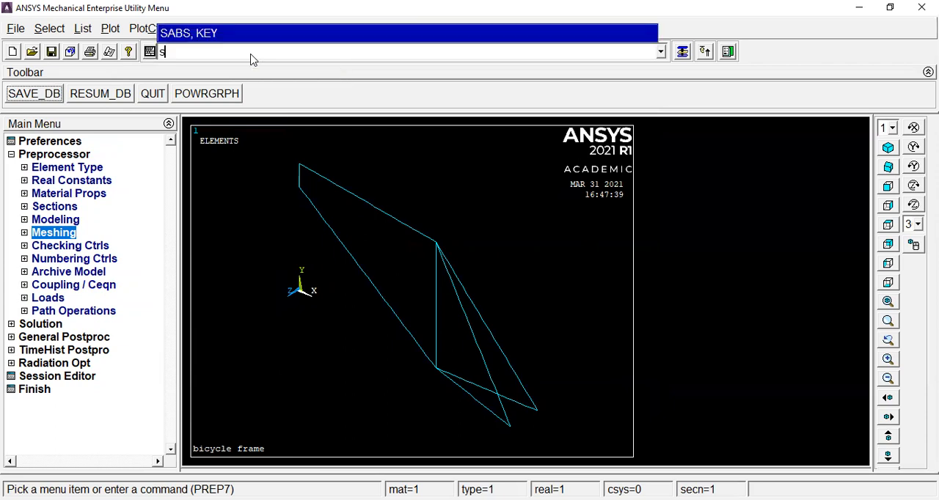
{"action": "left_click", "coordinate": [22, 155]}
{"action": "left_click", "coordinate": [23, 168]}
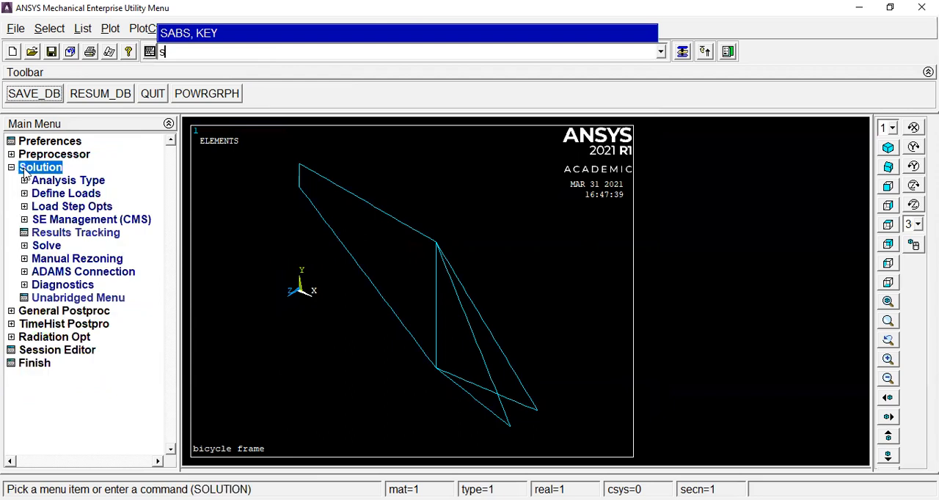
{"action": "left_click", "coordinate": [54, 183]}
{"action": "left_click", "coordinate": [76, 195]}
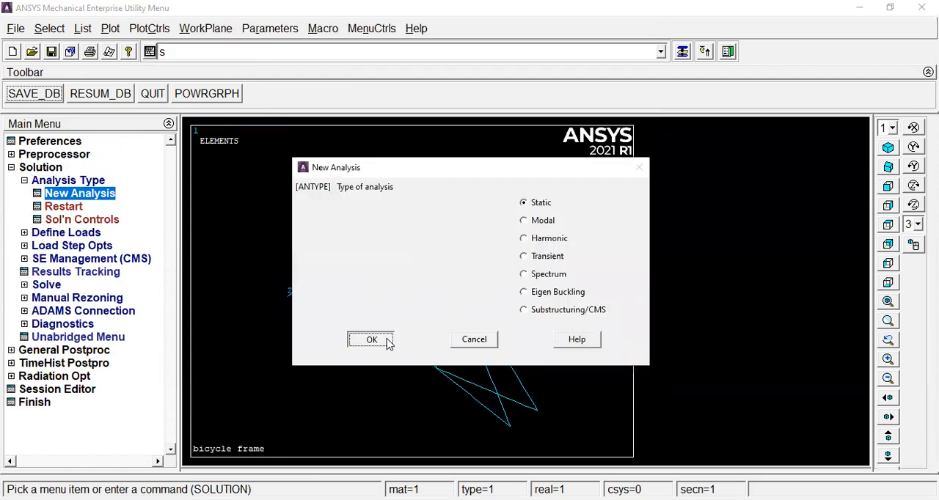
{"action": "left_click", "coordinate": [372, 340]}
{"action": "left_click", "coordinate": [50, 140]}
{"action": "left_click", "coordinate": [585, 211]}
{"action": "left_click", "coordinate": [375, 342]}
{"action": "left_click", "coordinate": [97, 195]}
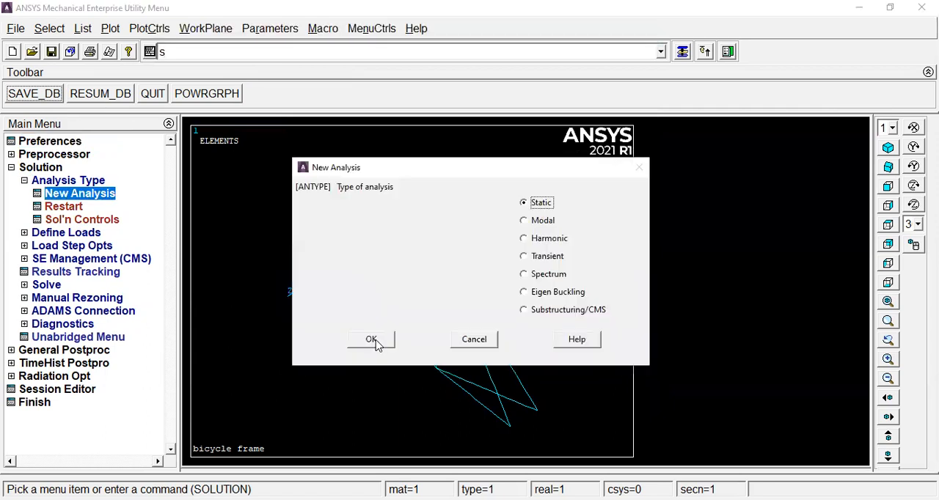
{"action": "left_click", "coordinate": [372, 341]}
Constrain UX, UY and UZ of keypoint 1 to 0 with the command dk,1,ux,0,,,uy,uz.
{"action": "key", "text": "BackSpace"}
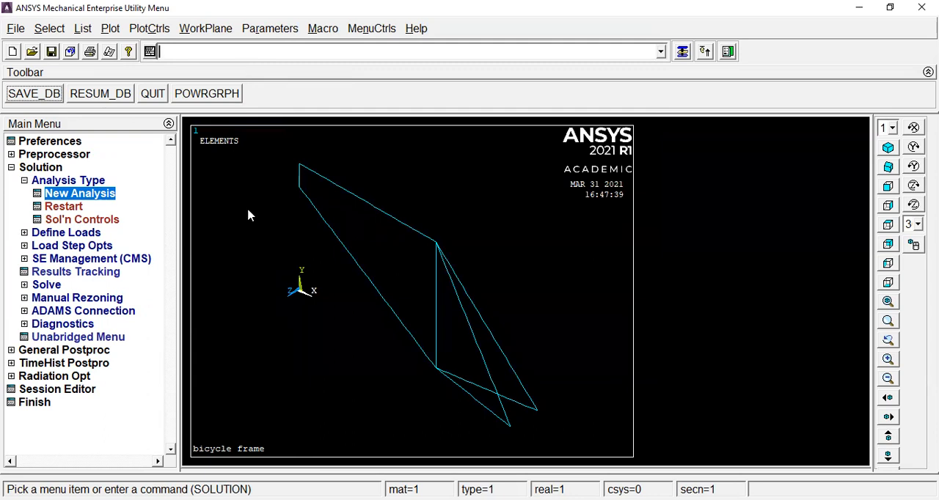
{"action": "type", "text": "dk,"}
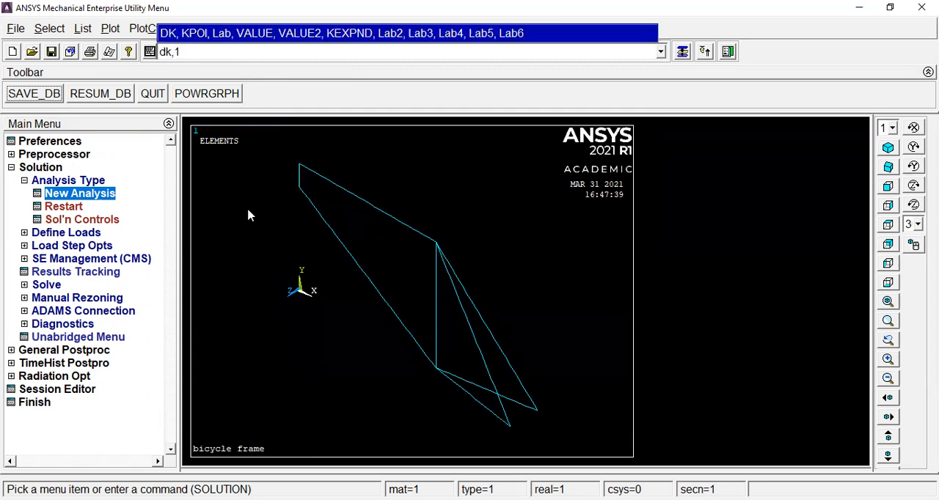
{"action": "type", "text": "1,ux,0,,,uy,uz"}
{"action": "key", "text": "Return"}
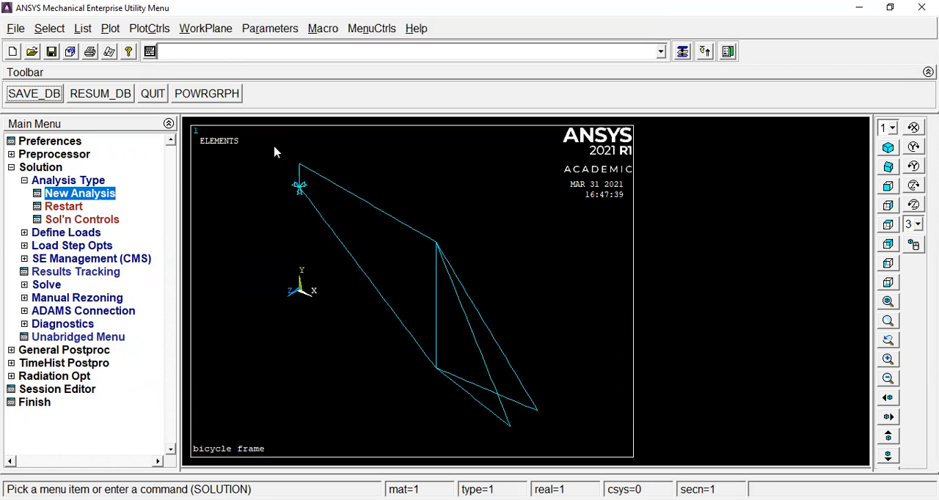
Turn on keypoint numbering and plot the keypoints.
{"action": "left_click", "coordinate": [150, 30]}
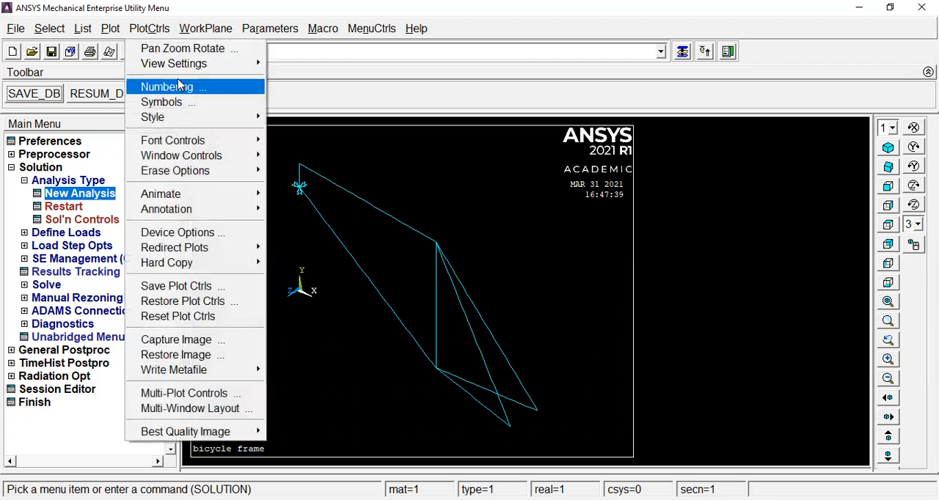
{"action": "left_click", "coordinate": [178, 86]}
{"action": "left_click", "coordinate": [527, 155]}
{"action": "left_click", "coordinate": [355, 390]}
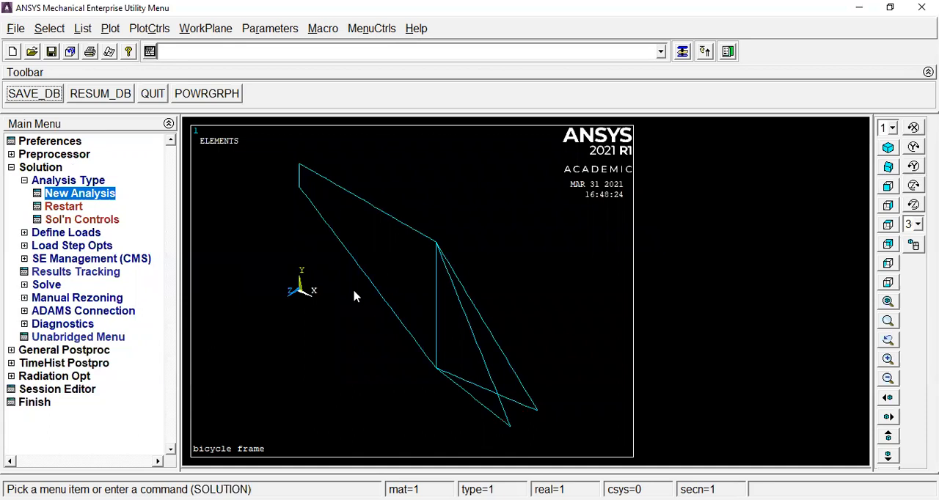
{"action": "left_click", "coordinate": [109, 28]}
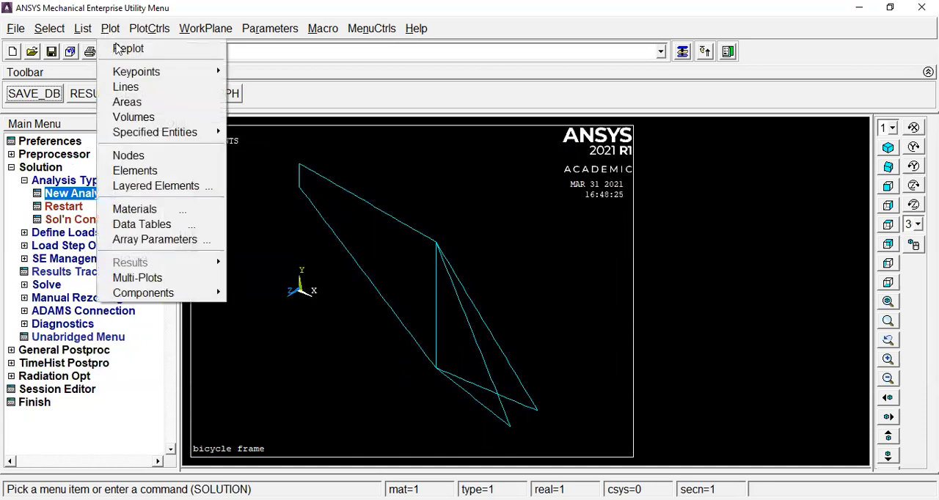
{"action": "mouse_move", "coordinate": [147, 73]}
{"action": "left_click", "coordinate": [270, 73]}
{"action": "scroll", "coordinate": [291, 171], "scroll_direction": "down", "scroll_amount": 2}
{"action": "scroll", "coordinate": [317, 199], "scroll_direction": "up", "scroll_amount": 1}
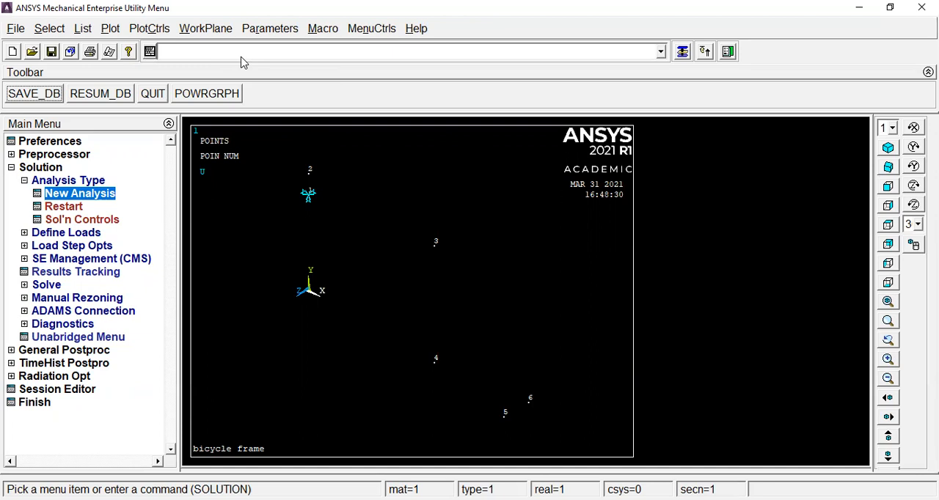
Constrain UY and UZ of keypoint 5 to 0 with the DK command.
{"action": "type", "text": "dk"}
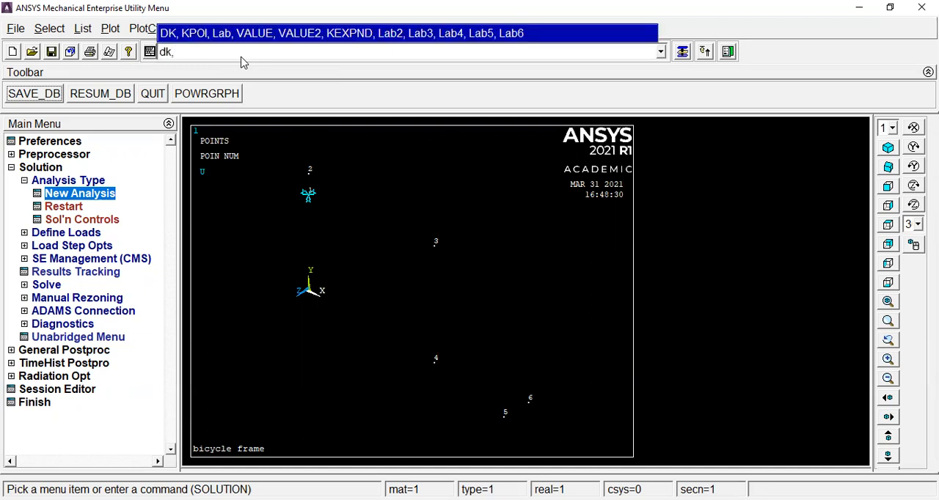
{"action": "type", "text": ",5,uy,0,,,uz"}
{"action": "key", "text": "Return"}
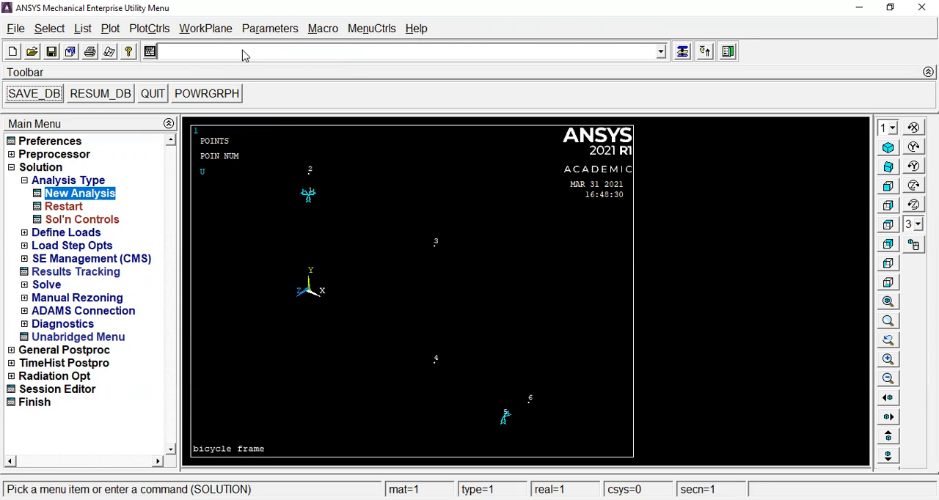
Constrain UY and UZ of keypoint 6 to 0 with the command dk,6,uy,0,,,uz.
{"action": "type", "text": "dk"}
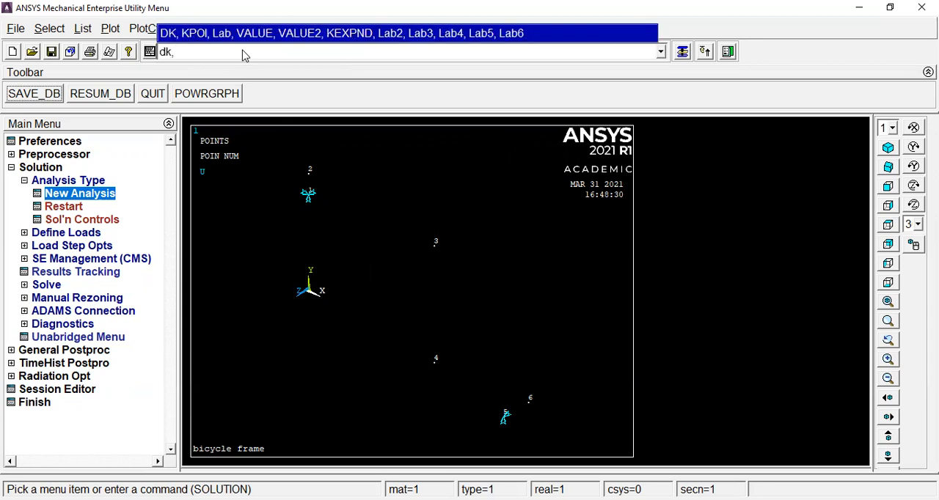
{"action": "type", "text": ",6,uy,0,,,uz"}
{"action": "key", "text": "Return"}
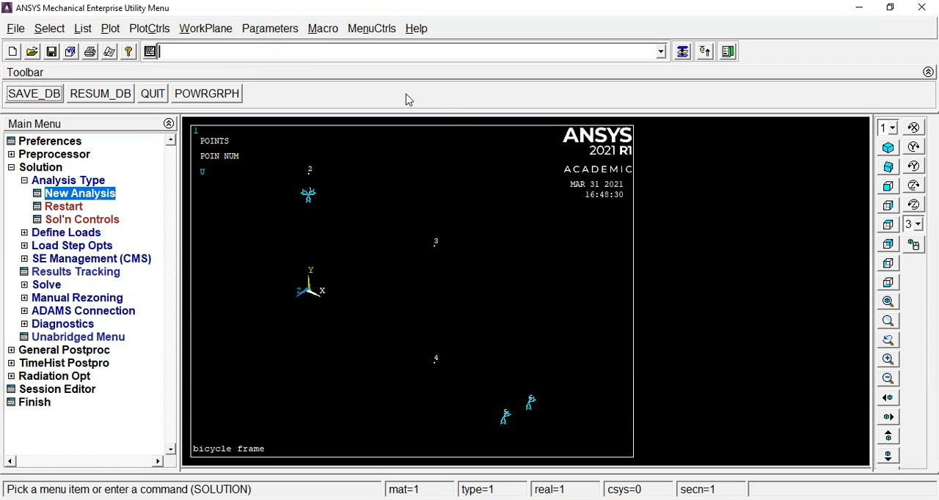
List the keypoint constraints with dklist and review the constrained directions at keypoints 1, 5 and 6.
{"action": "type", "text": "dklist"}
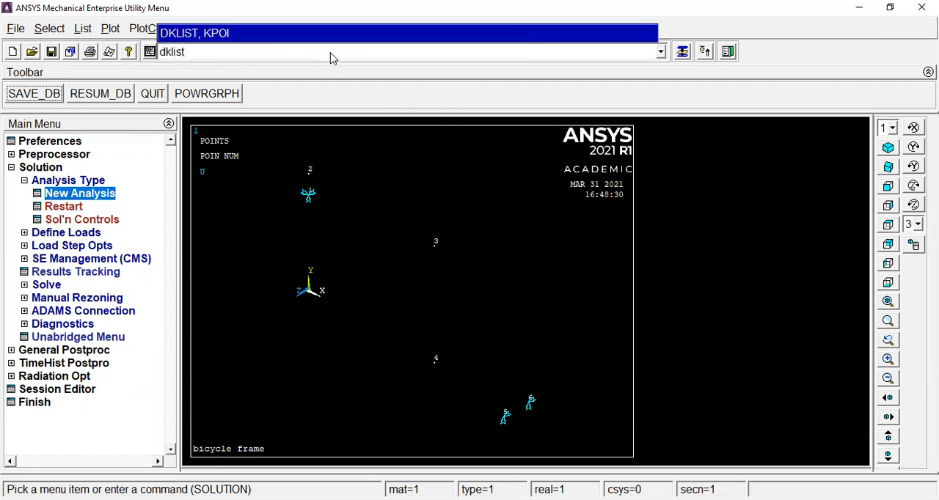
{"action": "key", "text": "Return"}
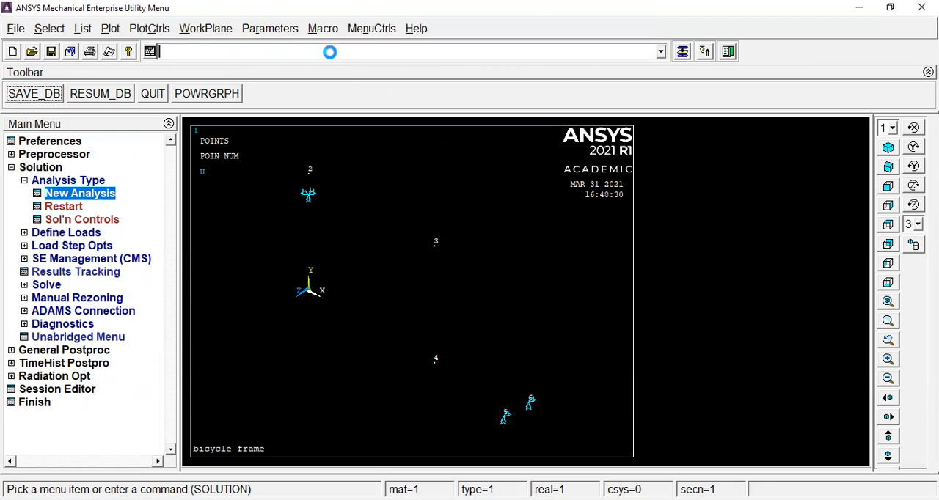
{"action": "left_click_drag", "start_coordinate": [163, 214], "coordinate": [179, 236]}
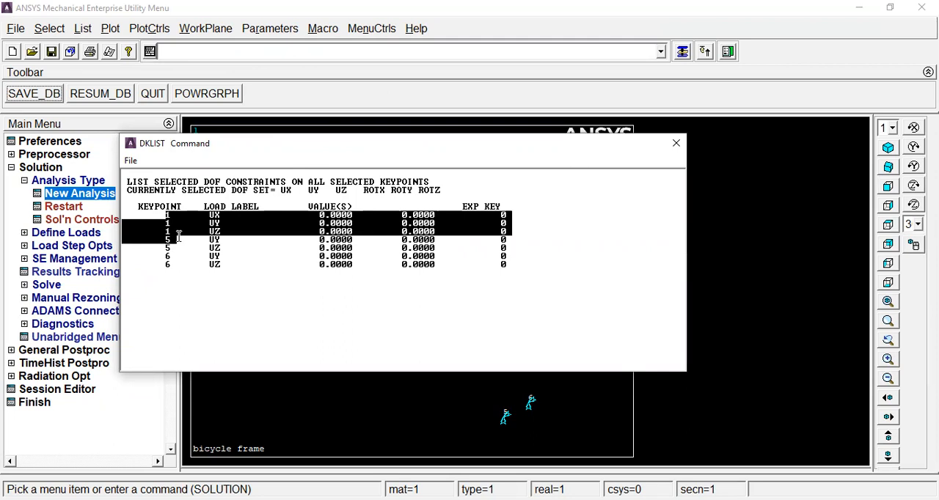
{"action": "left_click_drag", "start_coordinate": [161, 239], "coordinate": [169, 245]}
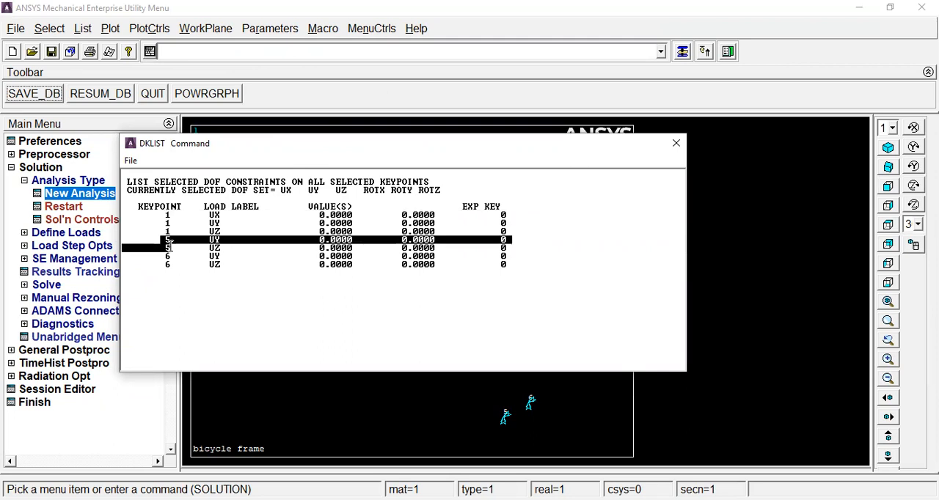
{"action": "left_click", "coordinate": [180, 263]}
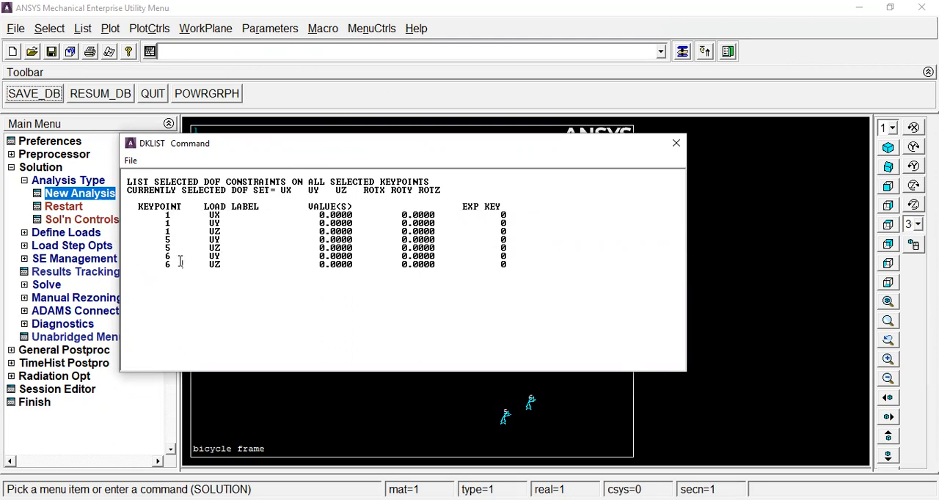
Examine keypoint 6's entries in the keypoint constraint list, and list the DOF constraints on all nodes.
{"action": "left_click_drag", "start_coordinate": [167, 256], "coordinate": [291, 270]}
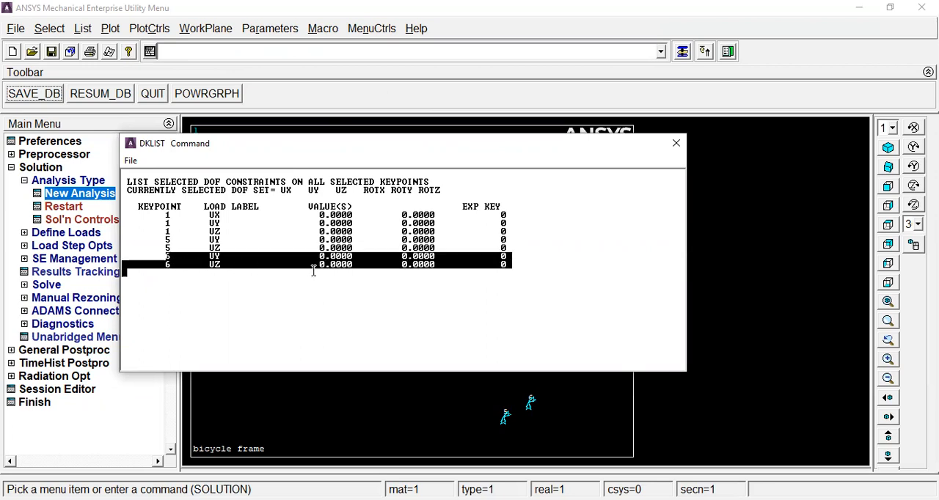
{"action": "left_click", "coordinate": [675, 145]}
{"action": "left_click", "coordinate": [83, 28]}
{"action": "mouse_move", "coordinate": [121, 91]}
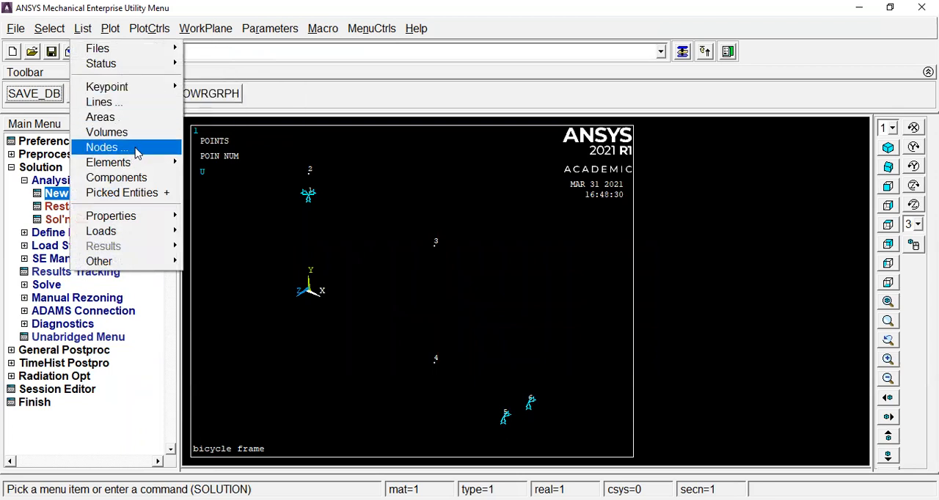
{"action": "mouse_move", "coordinate": [144, 232]}
{"action": "mouse_move", "coordinate": [241, 233]}
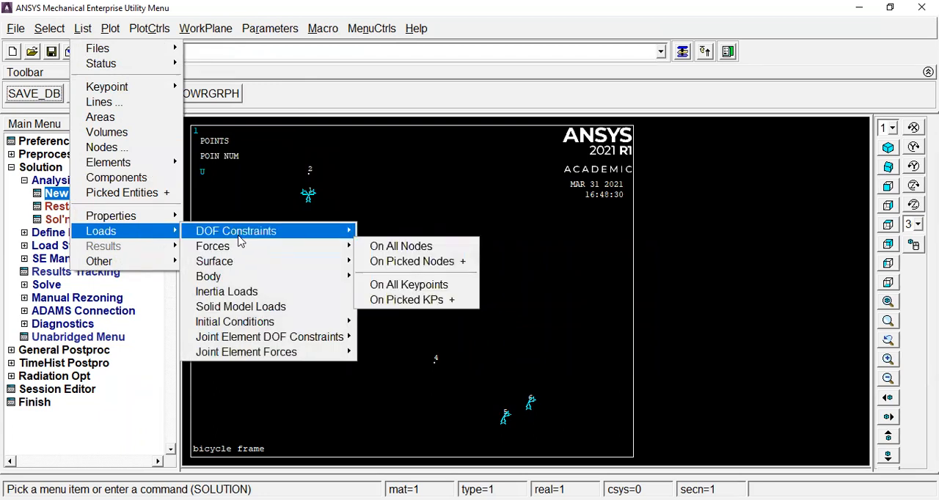
{"action": "left_click", "coordinate": [400, 232]}
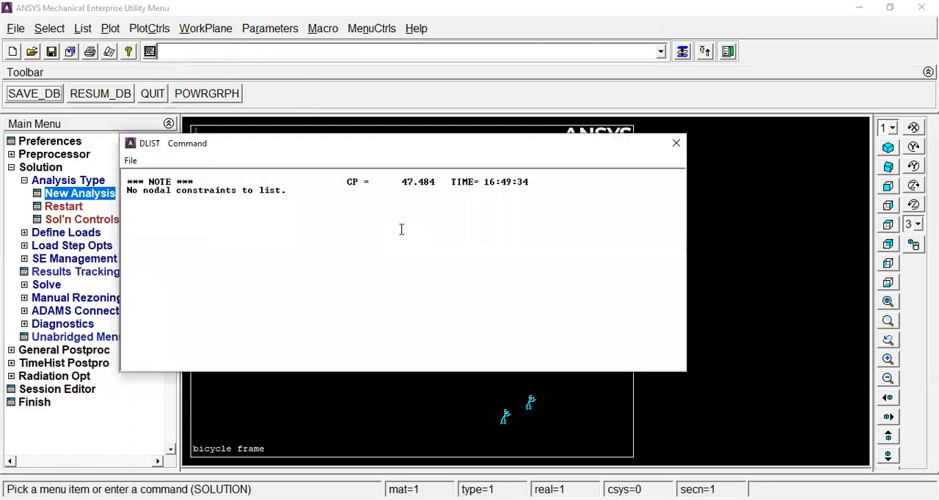
{"action": "left_click", "coordinate": [676, 147]}
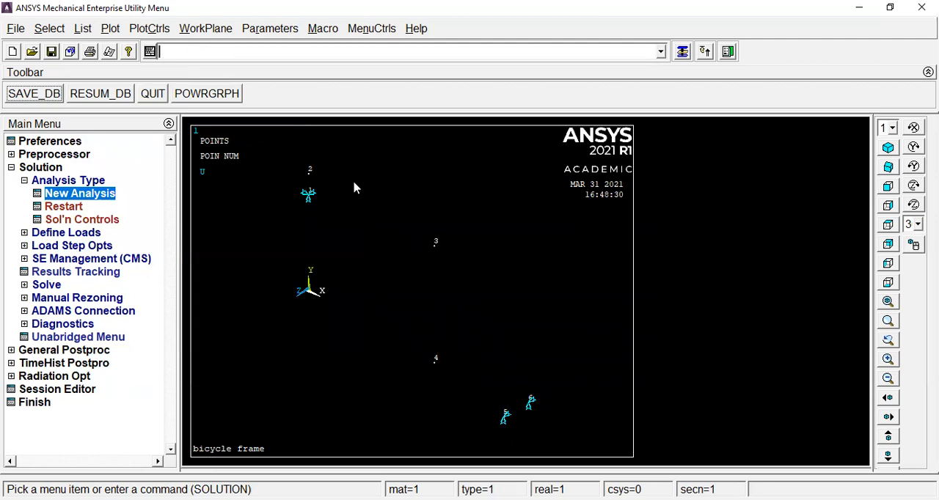
List the DOF constraints on all keypoints with the dklist command, and close the listing.
{"action": "left_click", "coordinate": [214, 56]}
{"action": "type", "text": "dklist"}
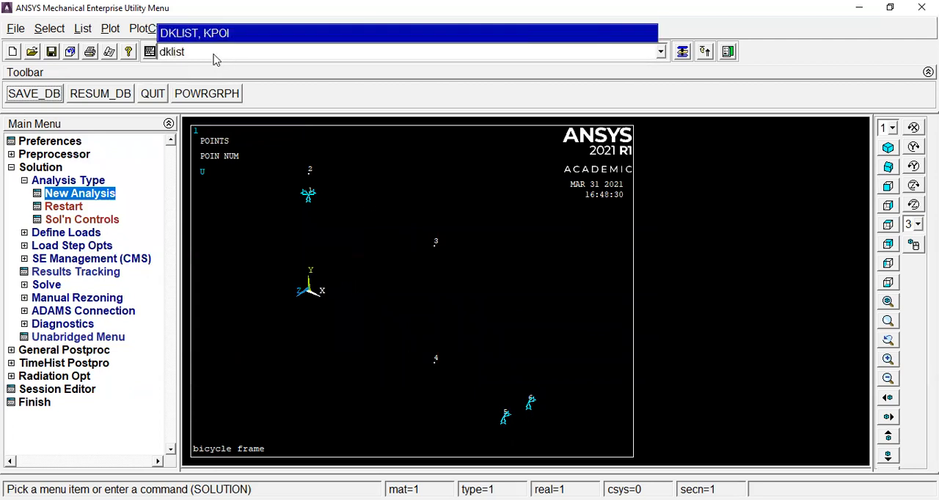
{"action": "key", "text": "Return"}
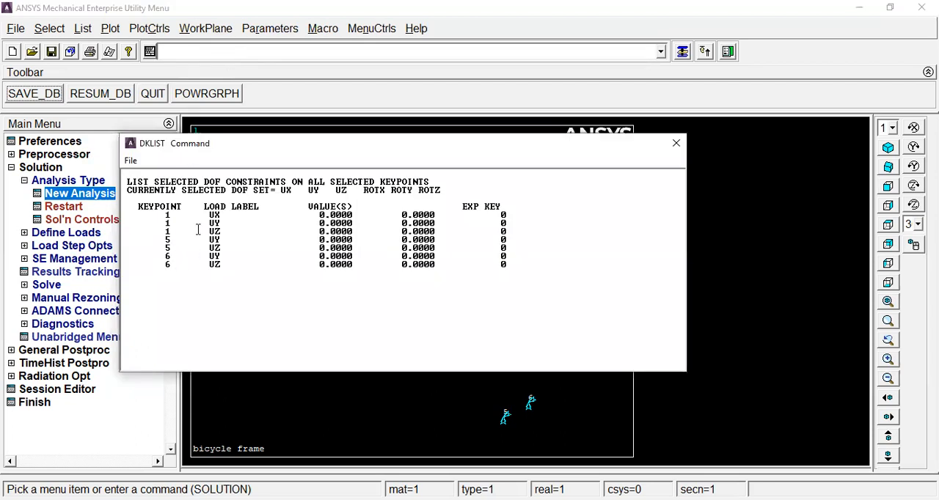
{"action": "left_click", "coordinate": [675, 143]}
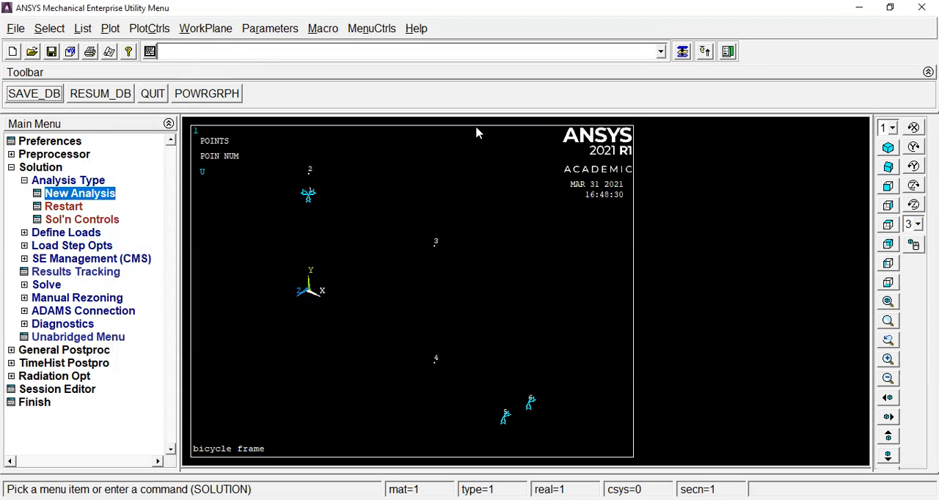
Apply an FY force of -600 at keypoint 3 with the command fk,3,fy,-600.
{"action": "left_click", "coordinate": [297, 44]}
{"action": "type", "text": "fk"}
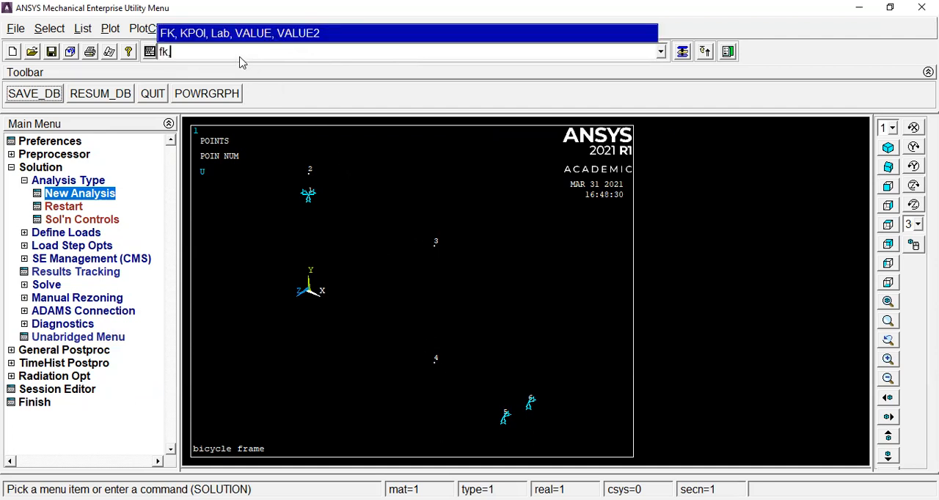
{"action": "type", "text": ",3,fy,-800"}
{"action": "key", "text": "Return"}
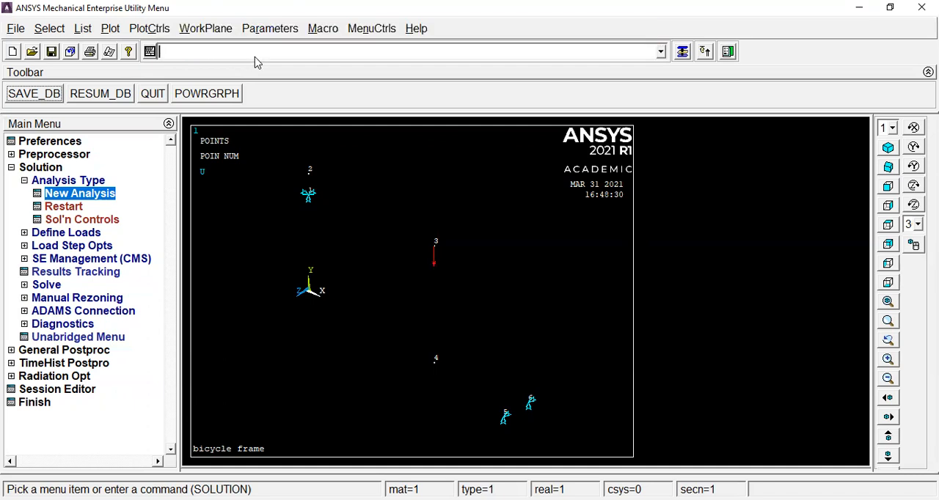
Apply an FY force of -200 at keypoint 4 with the command fk,4,fy,-200.
{"action": "type", "text": "f"}
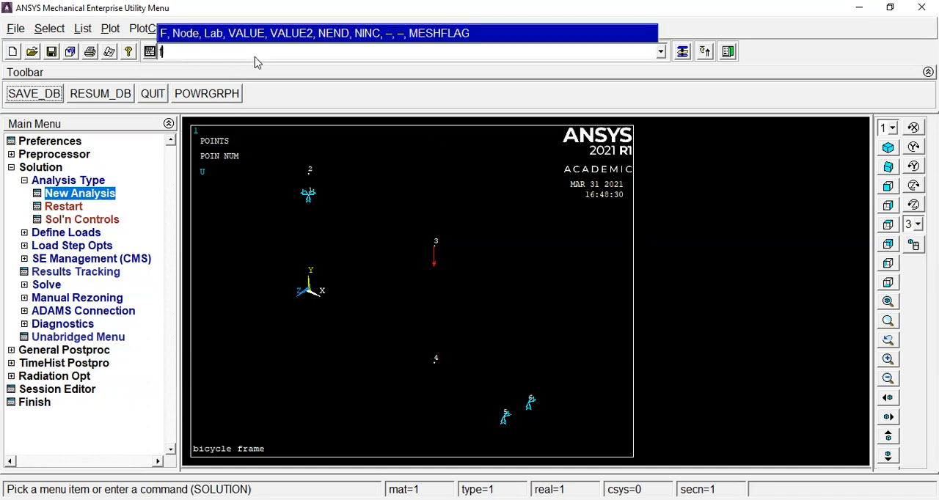
{"action": "type", "text": "k"}
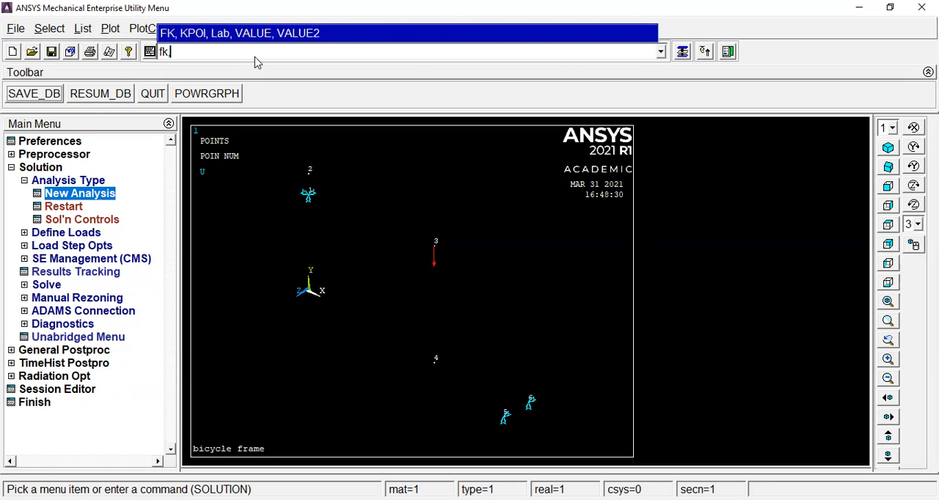
{"action": "type", "text": ",4,fy,-200"}
{"action": "key", "text": "Return"}
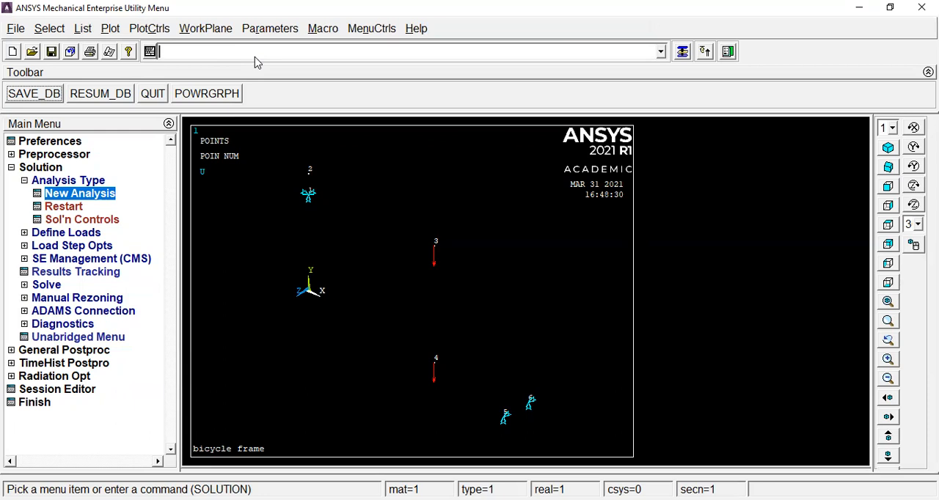
List the keypoint loads with fklist and check the force direction and value at keypoints 3 and 4.
{"action": "type", "text": "fklist"}
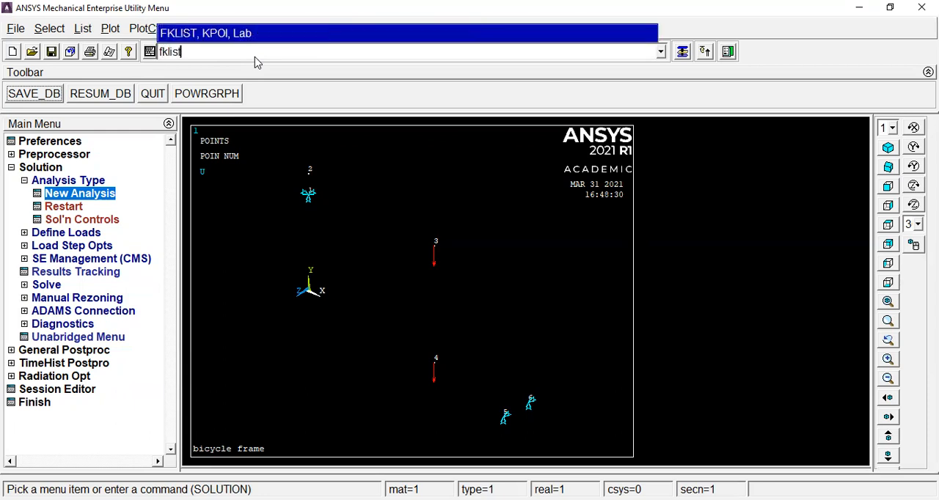
{"action": "key", "text": "Return"}
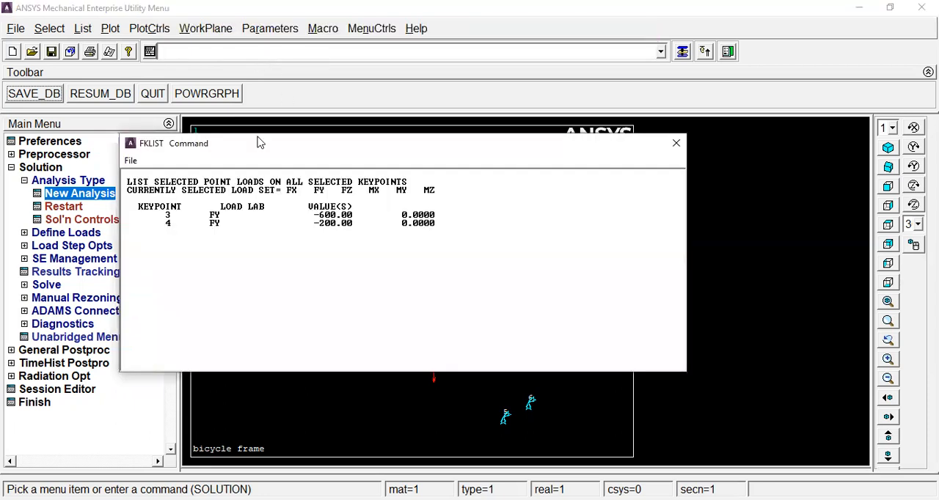
{"action": "left_click_drag", "start_coordinate": [174, 182], "coordinate": [254, 186]}
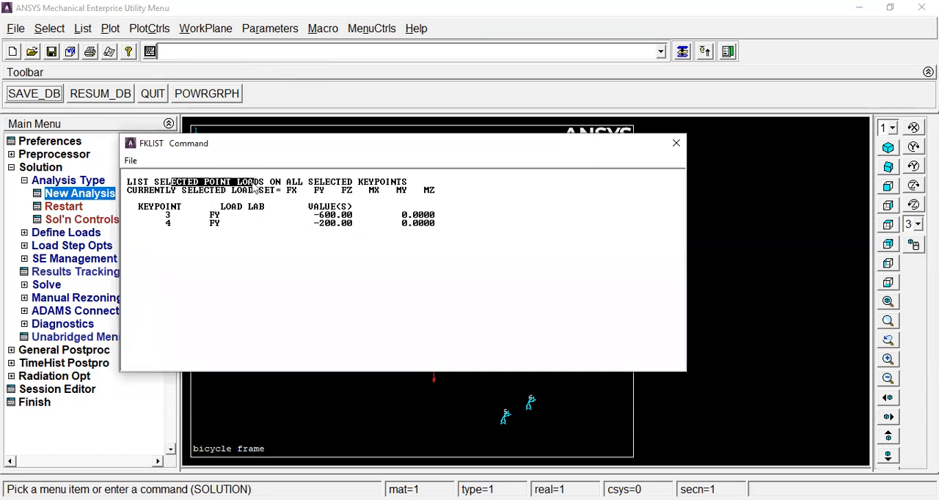
{"action": "left_click", "coordinate": [162, 215]}
{"action": "left_click_drag", "start_coordinate": [166, 215], "coordinate": [227, 214]}
{"action": "left_click_drag", "start_coordinate": [299, 215], "coordinate": [366, 214]}
{"action": "left_click", "coordinate": [331, 235]}
{"action": "left_click_drag", "start_coordinate": [210, 223], "coordinate": [367, 227]}
{"action": "left_click", "coordinate": [675, 143]}
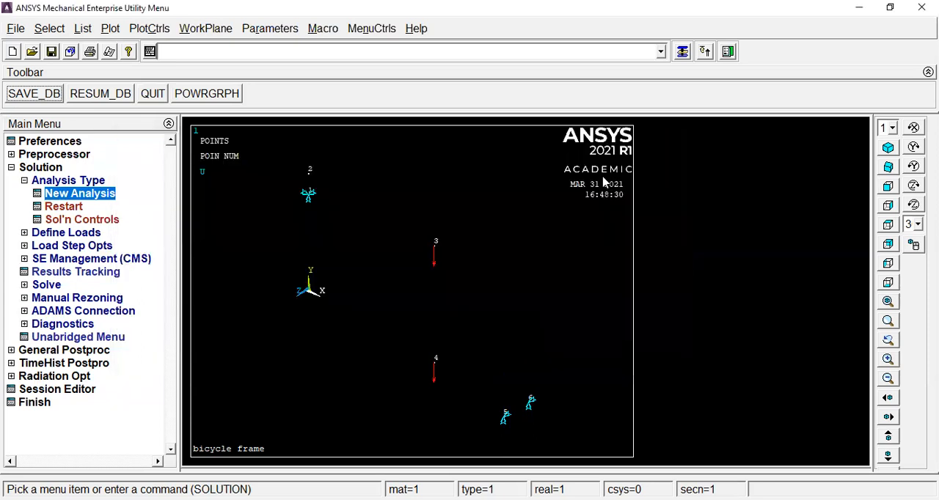
Solve the static analysis with the solve command, dismiss the completion note, and collapse the Solution branch.
{"action": "left_click", "coordinate": [310, 57]}
{"action": "type", "text": "solve"}
{"action": "key", "text": "Return"}
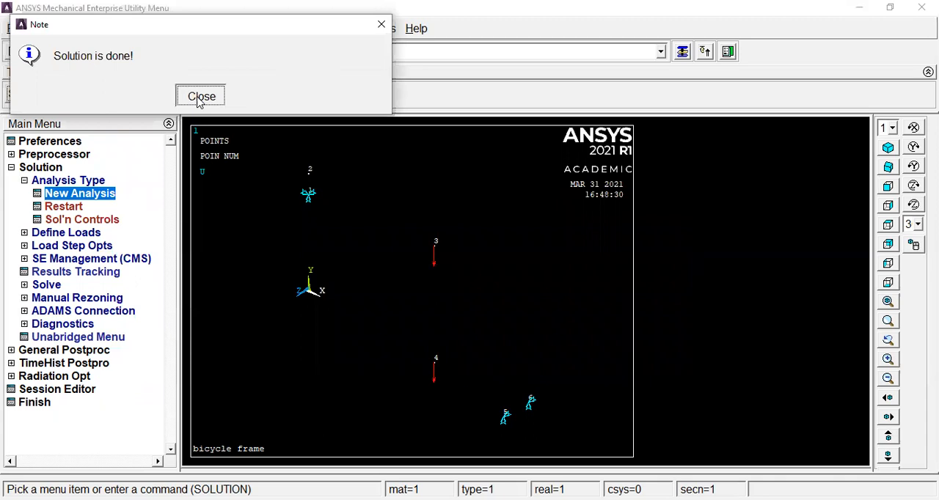
{"action": "left_click", "coordinate": [200, 97]}
{"action": "left_click", "coordinate": [11, 167]}
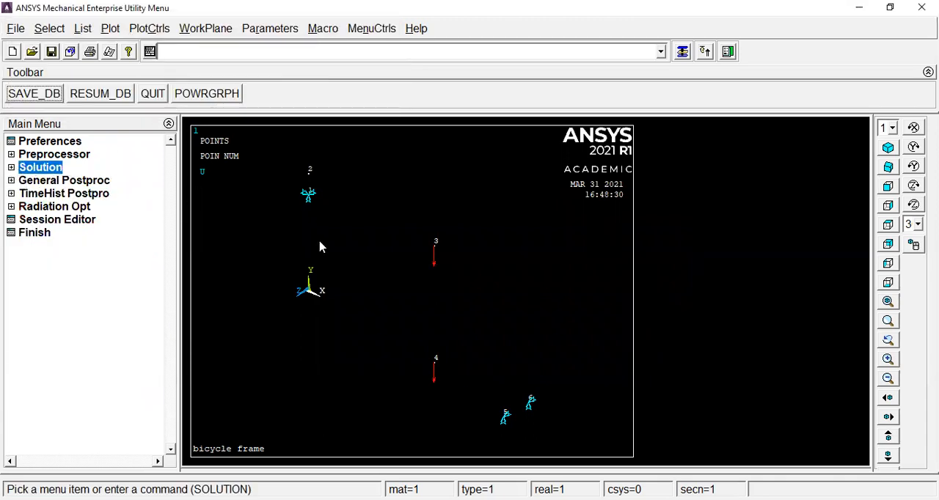
Turn on the display of element shapes based on real constants, and plot the elements.
{"action": "left_click", "coordinate": [113, 30]}
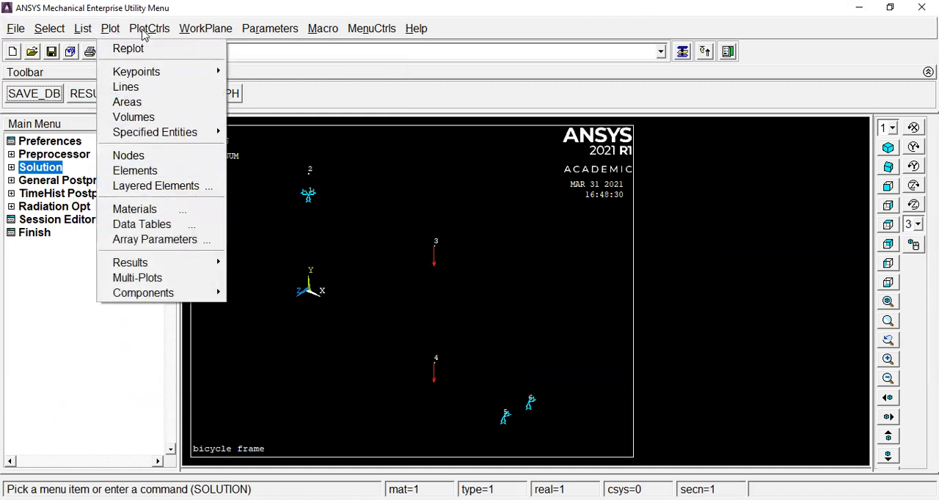
{"action": "mouse_move", "coordinate": [150, 29]}
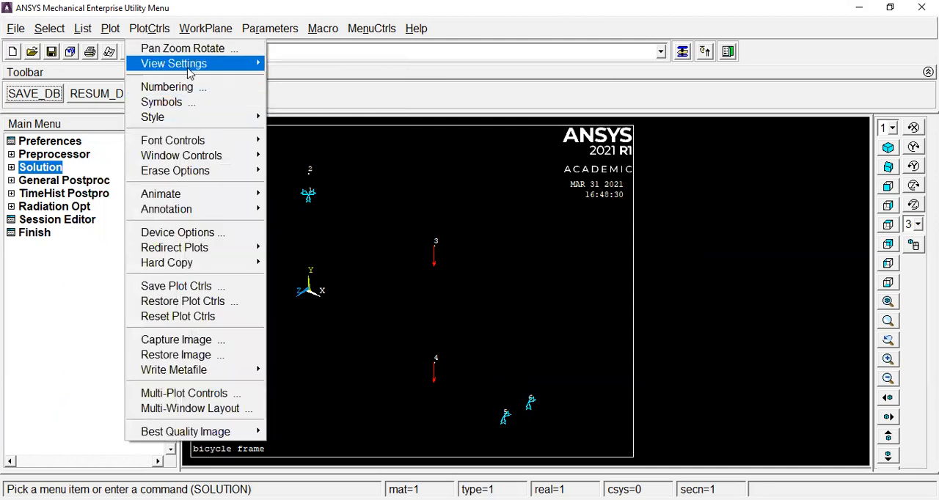
{"action": "mouse_move", "coordinate": [196, 119]}
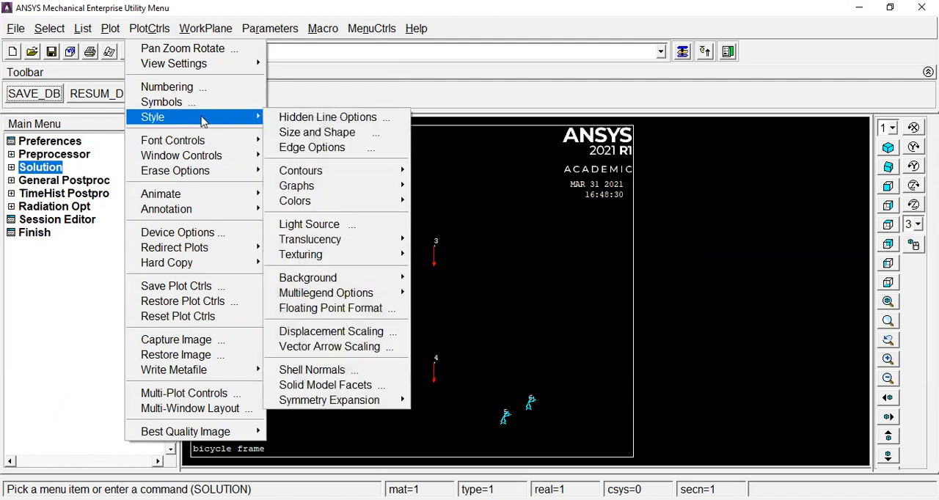
{"action": "left_click", "coordinate": [334, 137]}
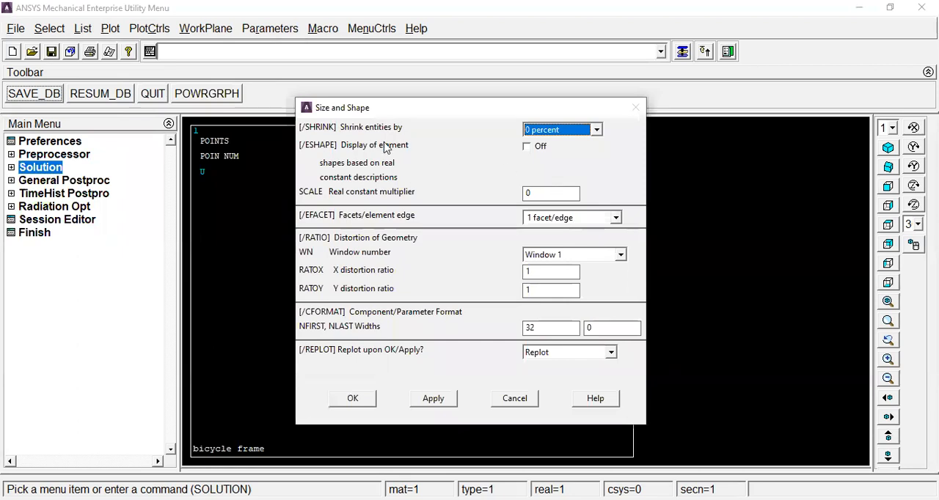
{"action": "left_click", "coordinate": [528, 148]}
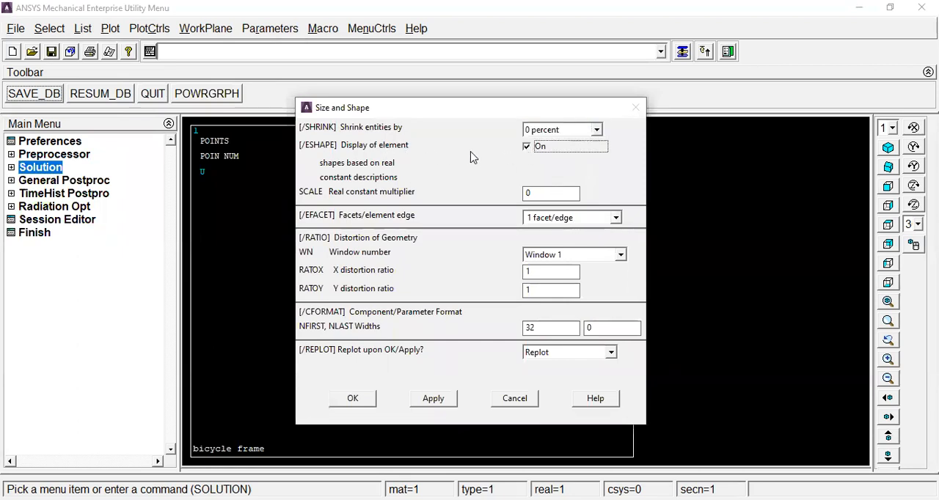
{"action": "left_click", "coordinate": [356, 398]}
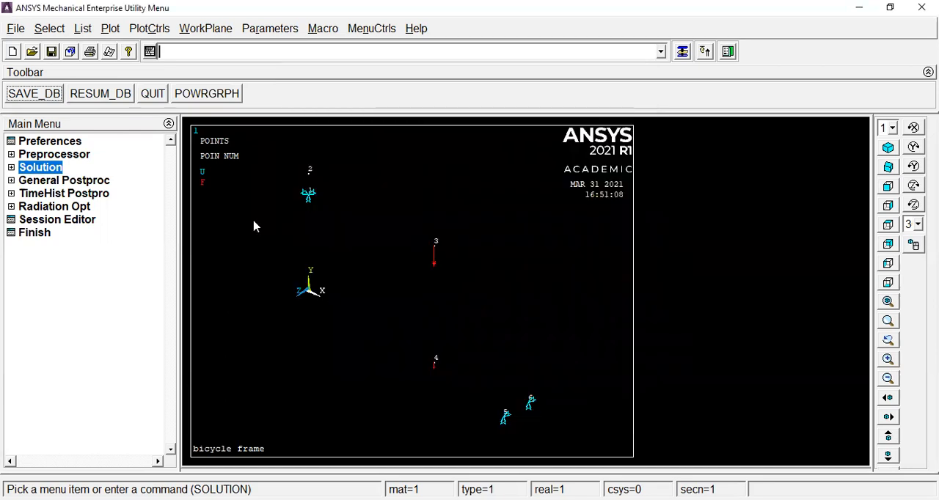
{"action": "left_click", "coordinate": [110, 29]}
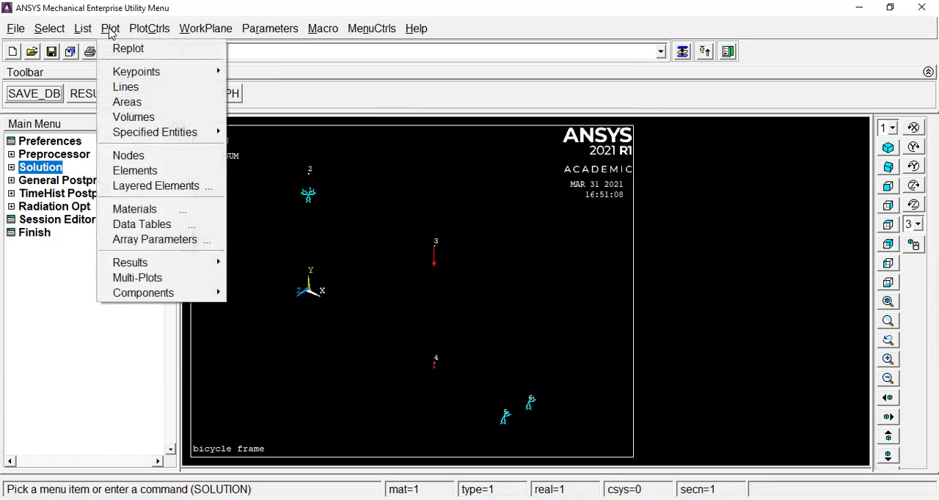
{"action": "left_click", "coordinate": [147, 172]}
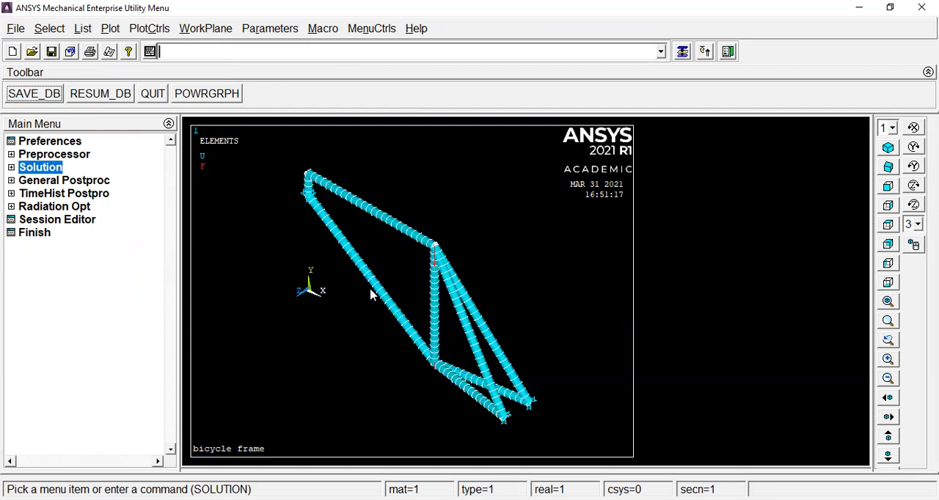
Plot the deformed shape of the frame together with its undeformed shape in General Postproc.
{"action": "left_click", "coordinate": [42, 183]}
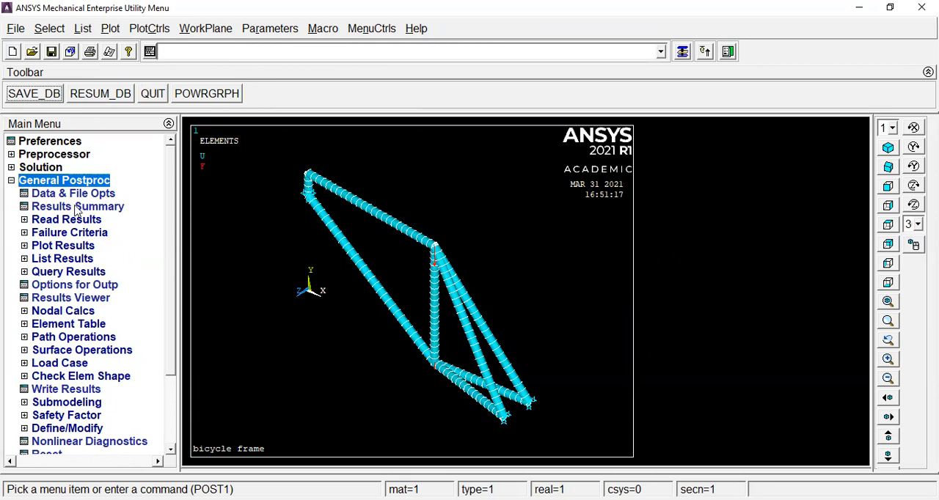
{"action": "left_click", "coordinate": [63, 247]}
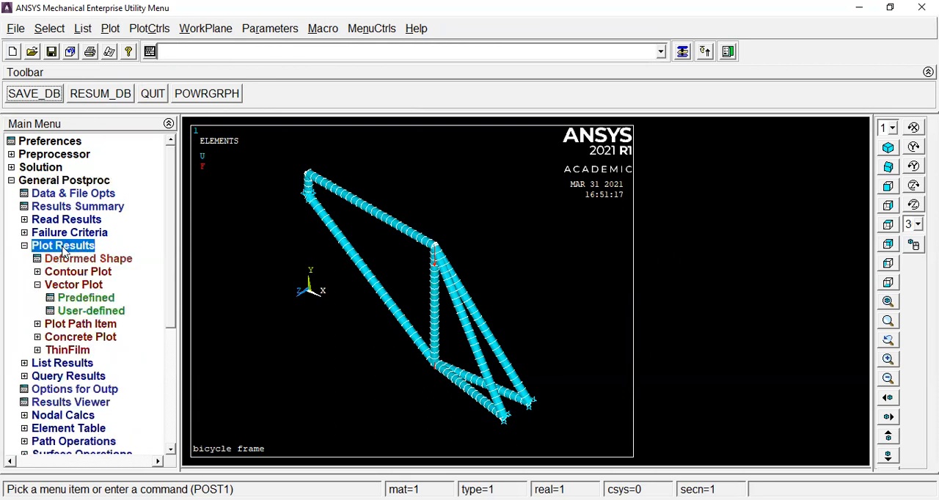
{"action": "left_click", "coordinate": [67, 258]}
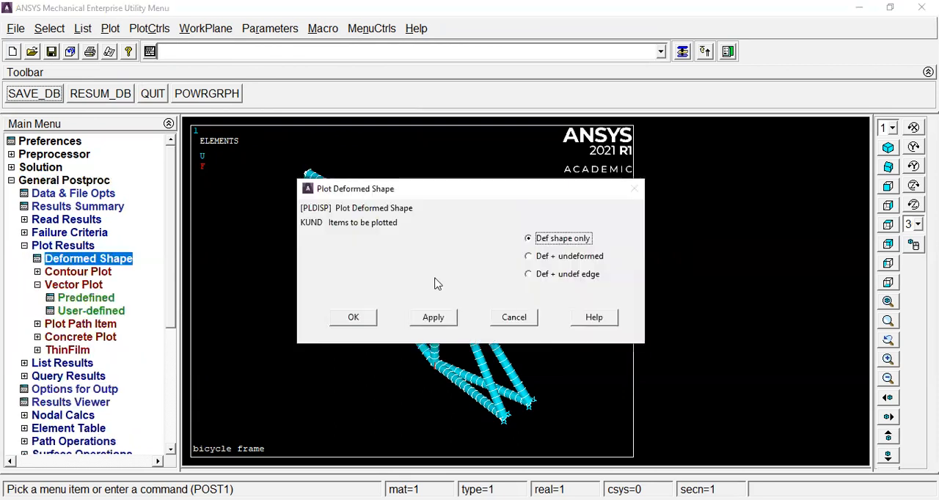
{"action": "left_click", "coordinate": [529, 256]}
{"action": "left_click", "coordinate": [363, 320]}
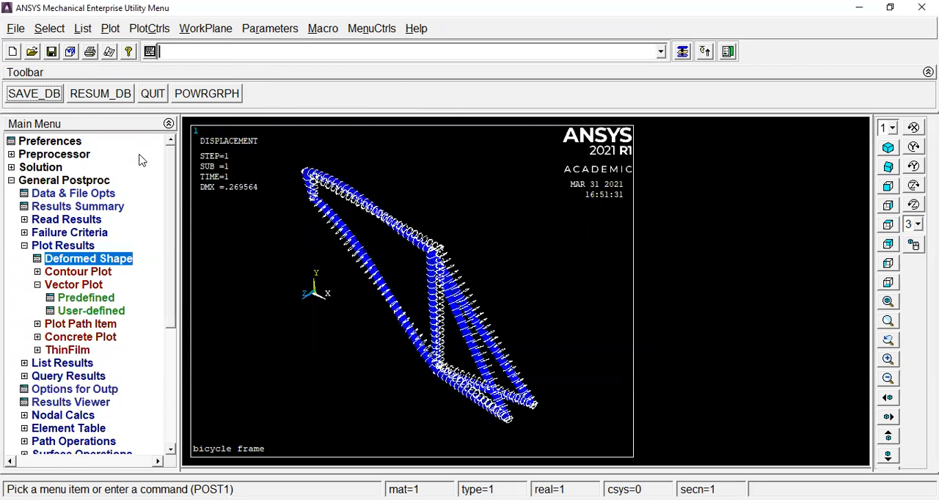
Animate the frame's deformation with the Mode Shape animation and set the animation delay to 0.
{"action": "left_click", "coordinate": [141, 30]}
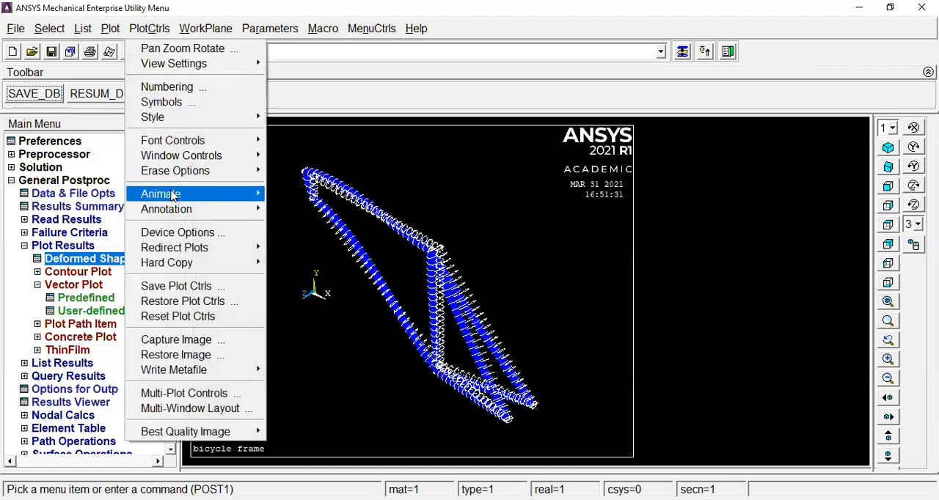
{"action": "mouse_move", "coordinate": [198, 197]}
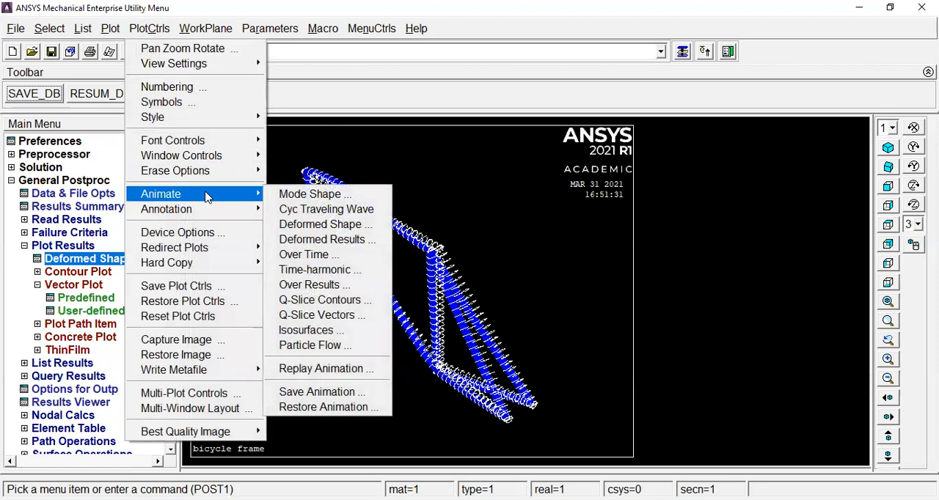
{"action": "left_click", "coordinate": [313, 195]}
{"action": "left_click", "coordinate": [342, 388]}
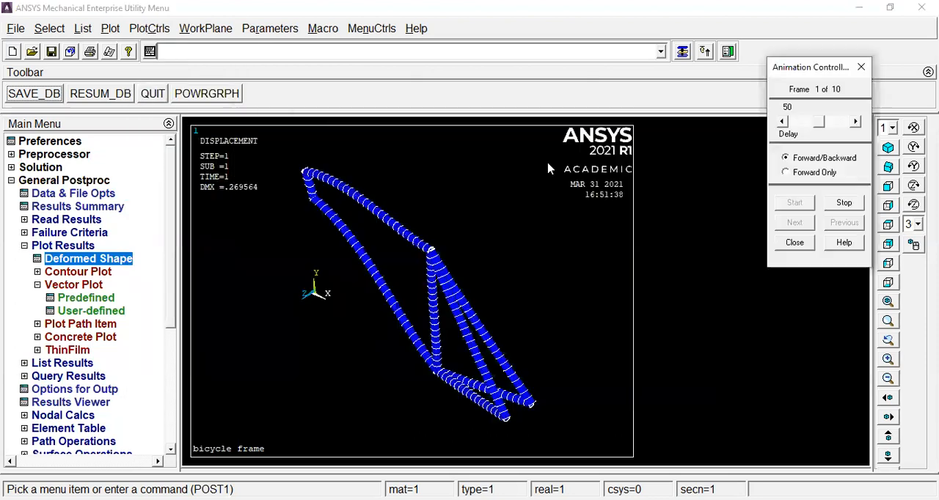
{"action": "left_click_drag", "start_coordinate": [820, 126], "coordinate": [782, 126]}
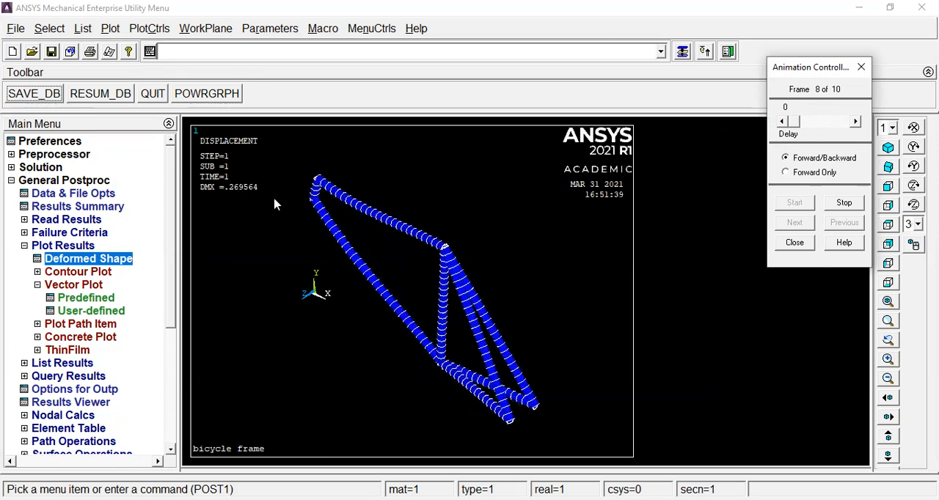
Close the deformation animation and plot the nodal DOF solution contour of the displacement vector sum with the deformed shape only.
{"action": "left_click", "coordinate": [796, 243]}
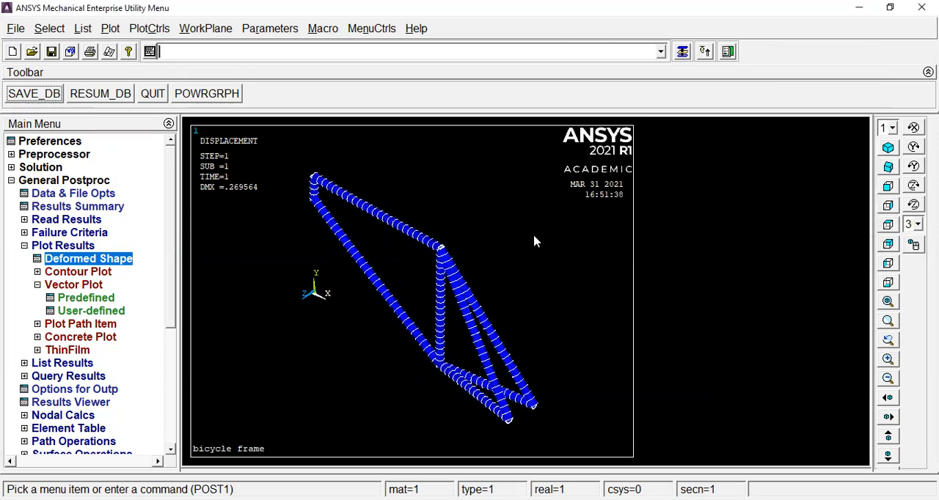
{"action": "left_click", "coordinate": [84, 273]}
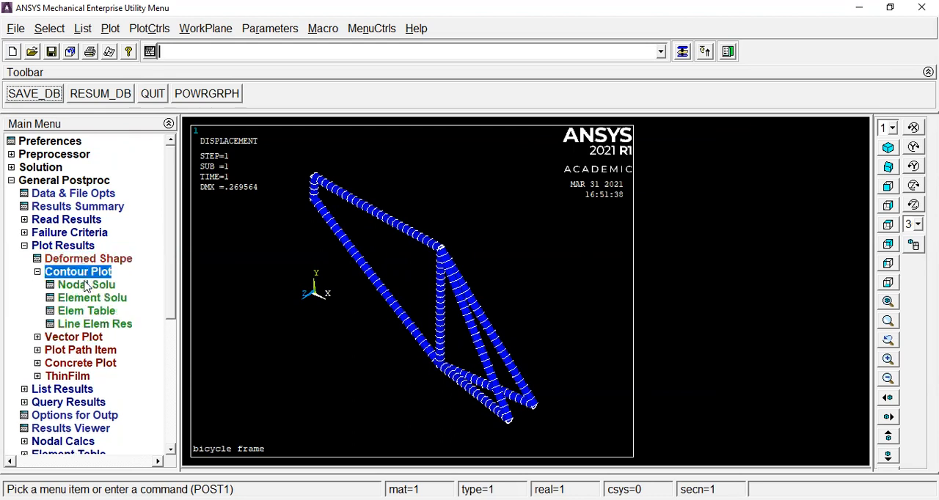
{"action": "left_click", "coordinate": [83, 285]}
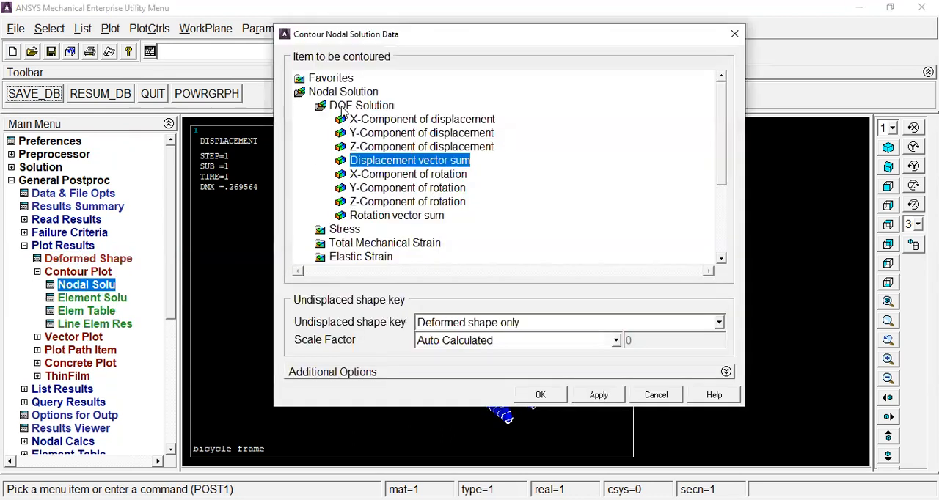
{"action": "left_click", "coordinate": [366, 107]}
{"action": "left_click", "coordinate": [367, 107]}
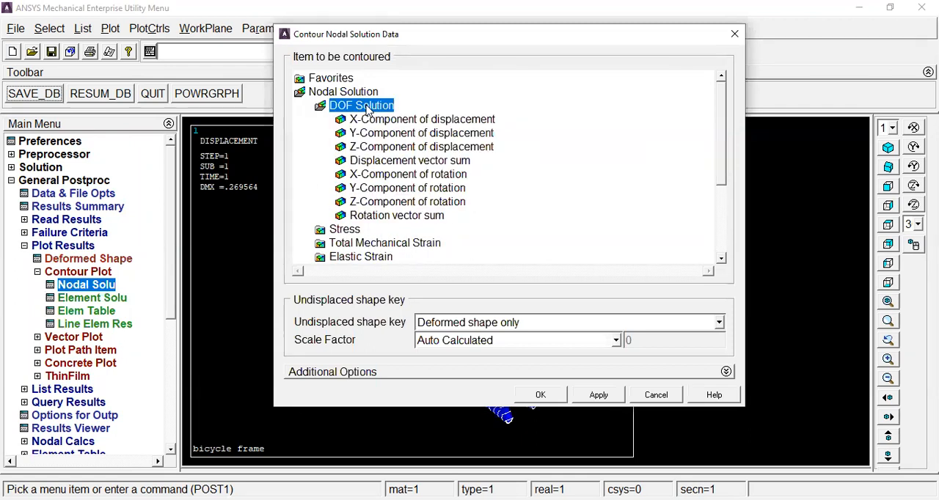
{"action": "left_click", "coordinate": [422, 163]}
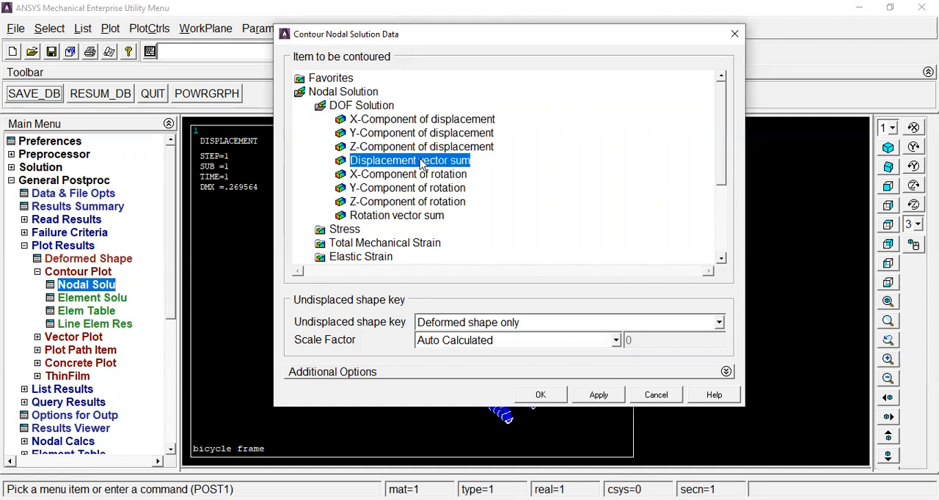
{"action": "left_click", "coordinate": [541, 395]}
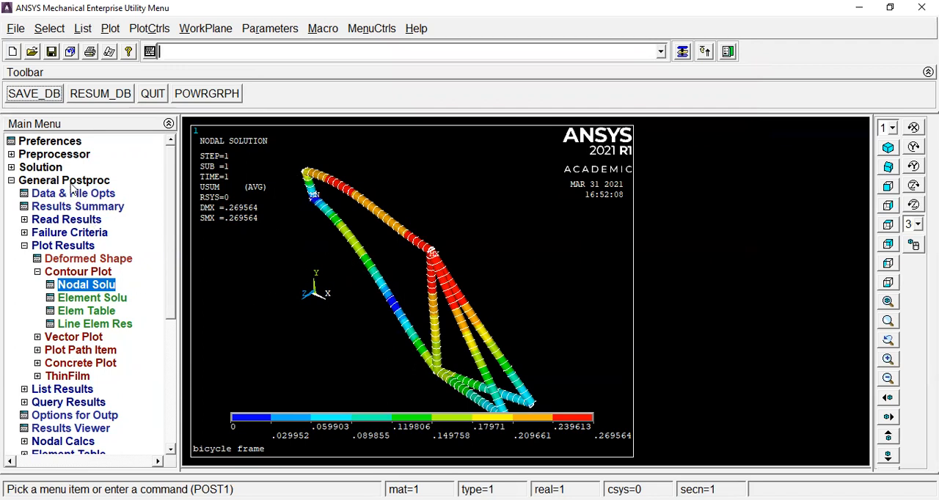
{"action": "left_click", "coordinate": [11, 168]}
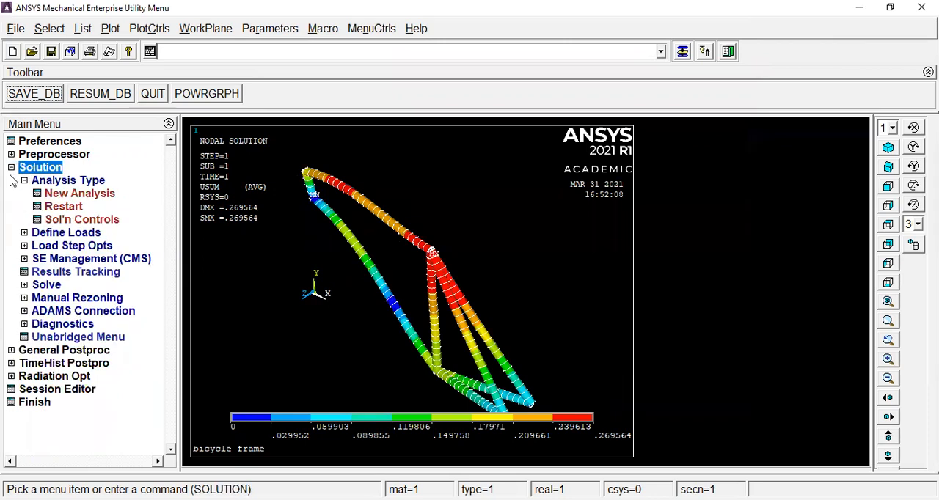
{"action": "left_click", "coordinate": [11, 169]}
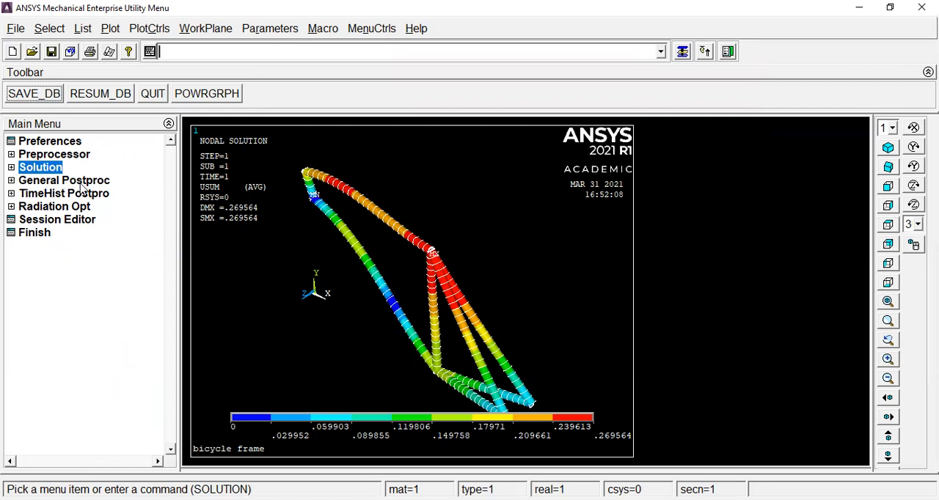
{"action": "left_click", "coordinate": [22, 156]}
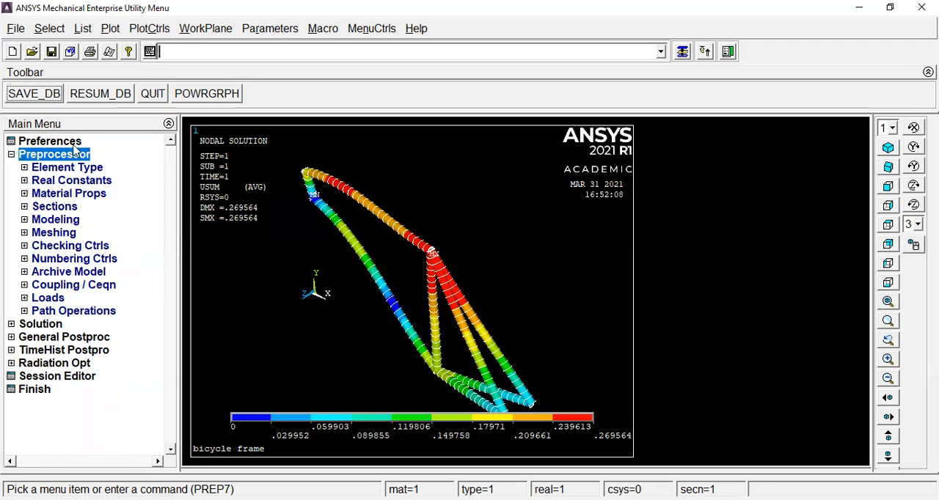
{"action": "left_click", "coordinate": [21, 155]}
{"action": "left_click", "coordinate": [21, 169]}
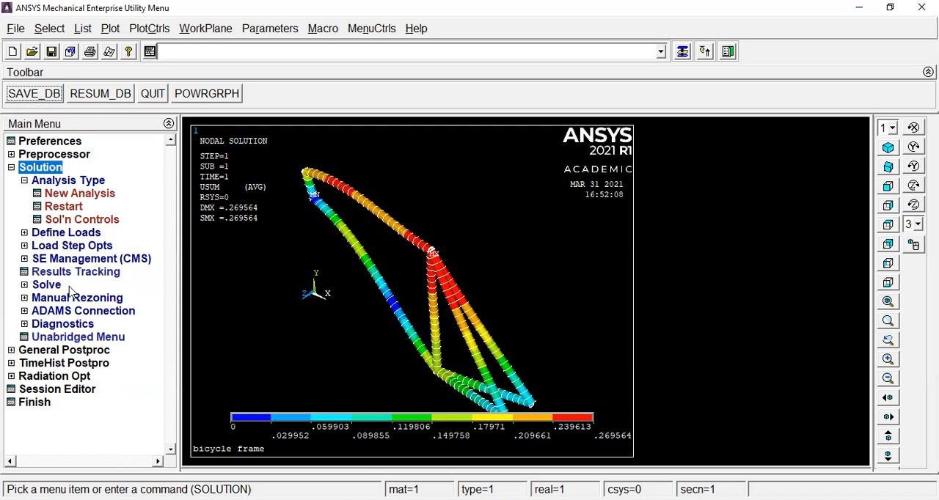
{"action": "left_click", "coordinate": [12, 168]}
{"action": "left_click", "coordinate": [37, 181]}
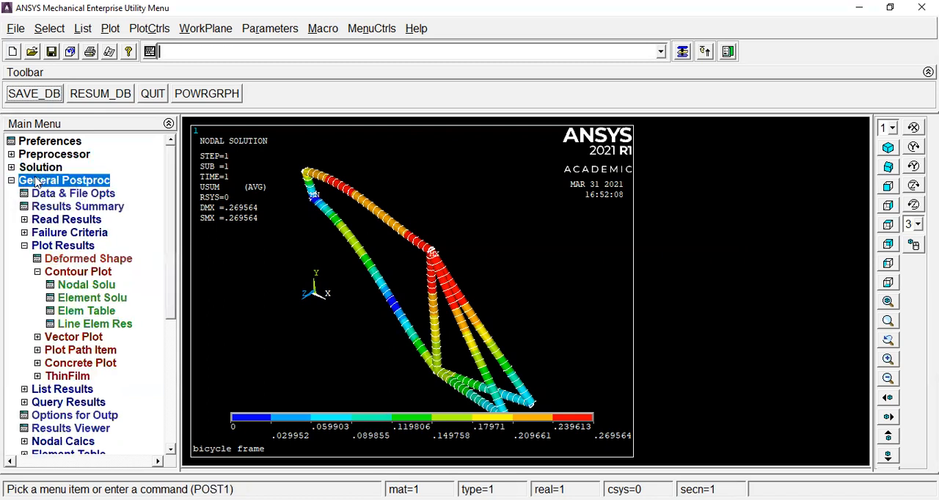
{"action": "left_click", "coordinate": [11, 180]}
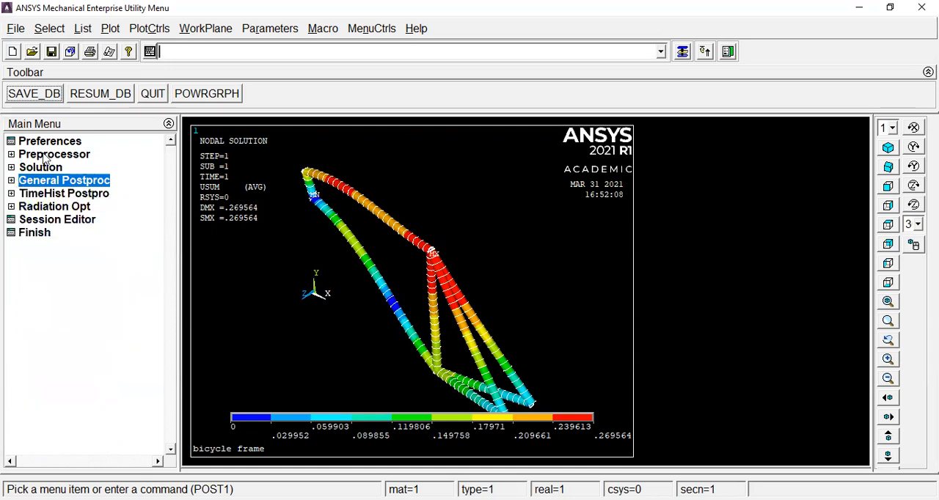
{"action": "left_click", "coordinate": [22, 155]}
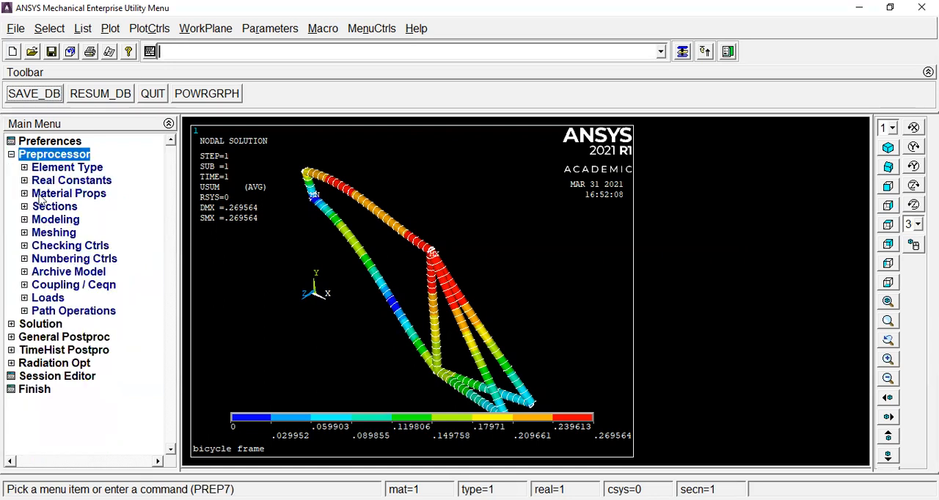
{"action": "left_click", "coordinate": [11, 155]}
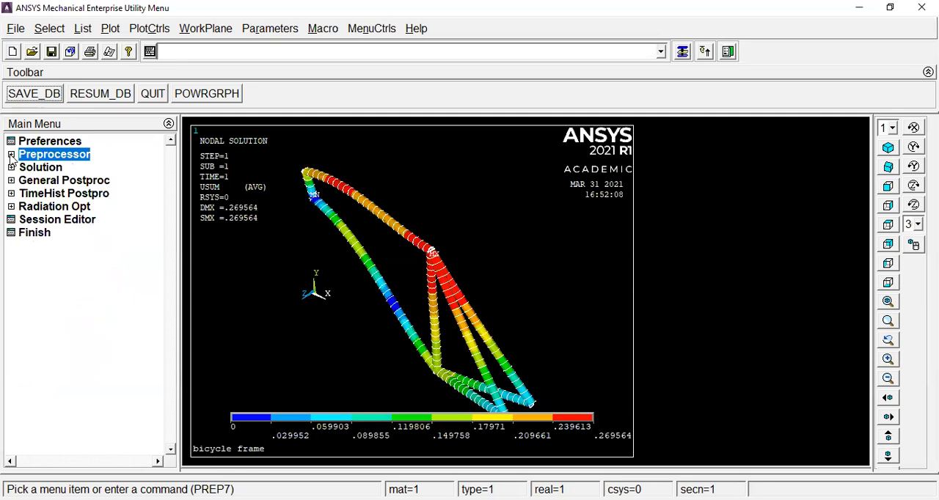
{"action": "left_click", "coordinate": [22, 168]}
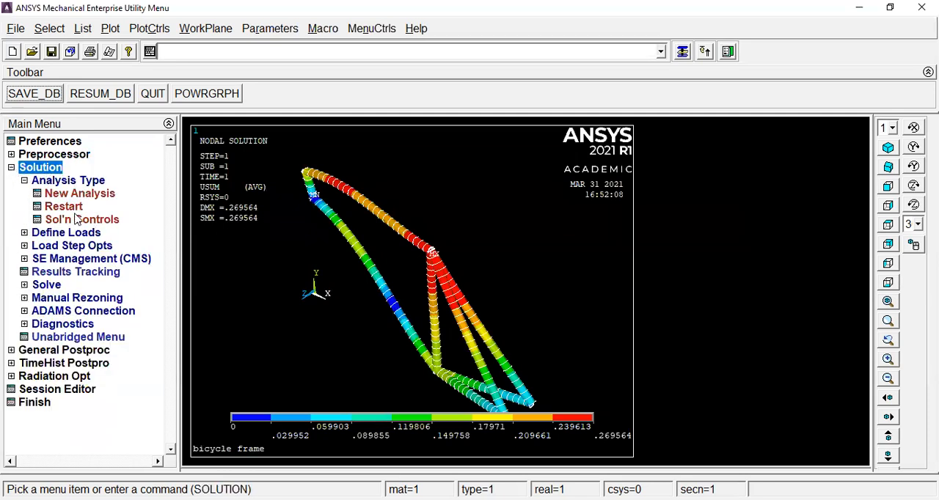
{"action": "left_click", "coordinate": [11, 168]}
{"action": "left_click", "coordinate": [11, 181]}
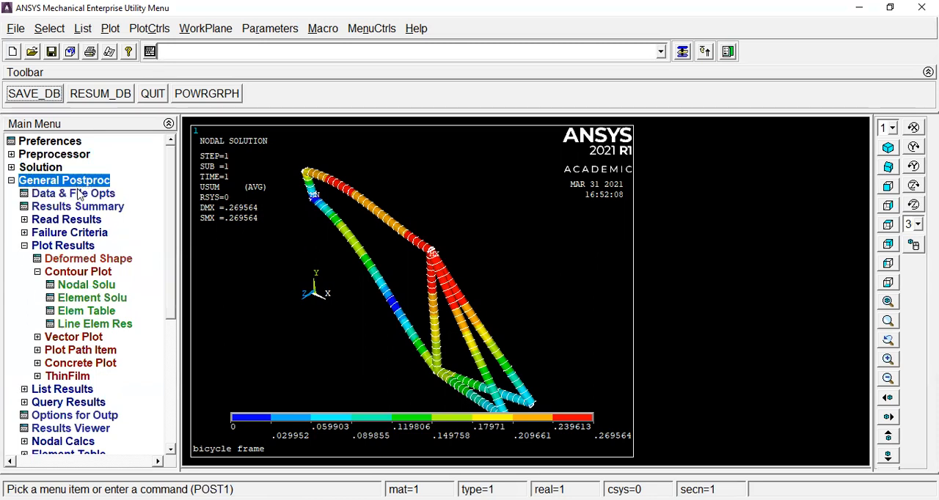
{"action": "left_click", "coordinate": [12, 180]}
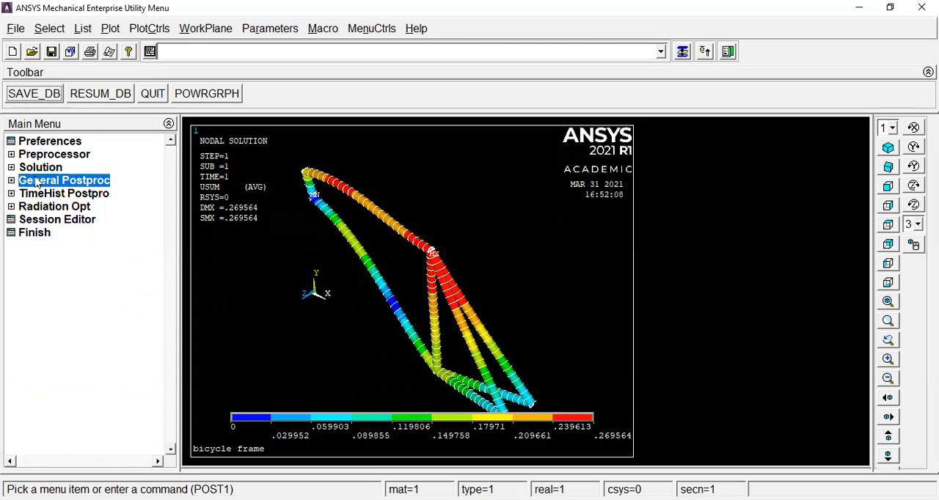